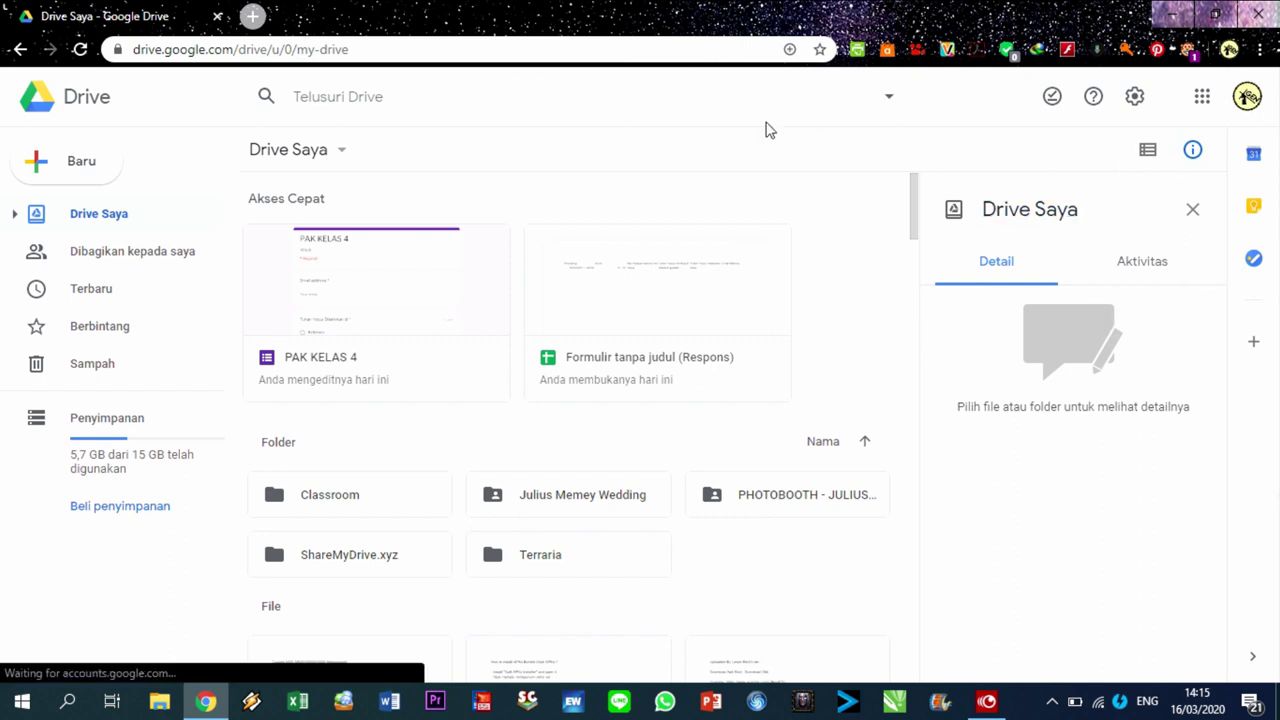
Create a new blank Google Formulir from Drive.
click(80, 160)
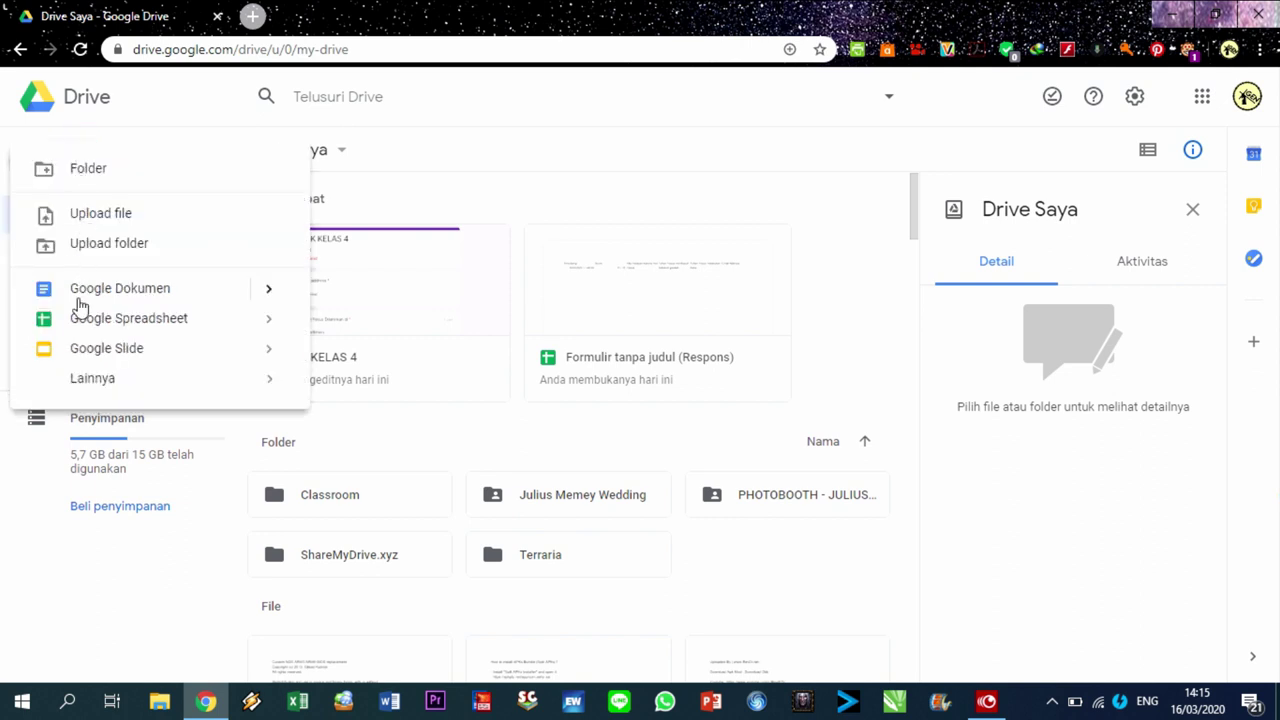
click(92, 379)
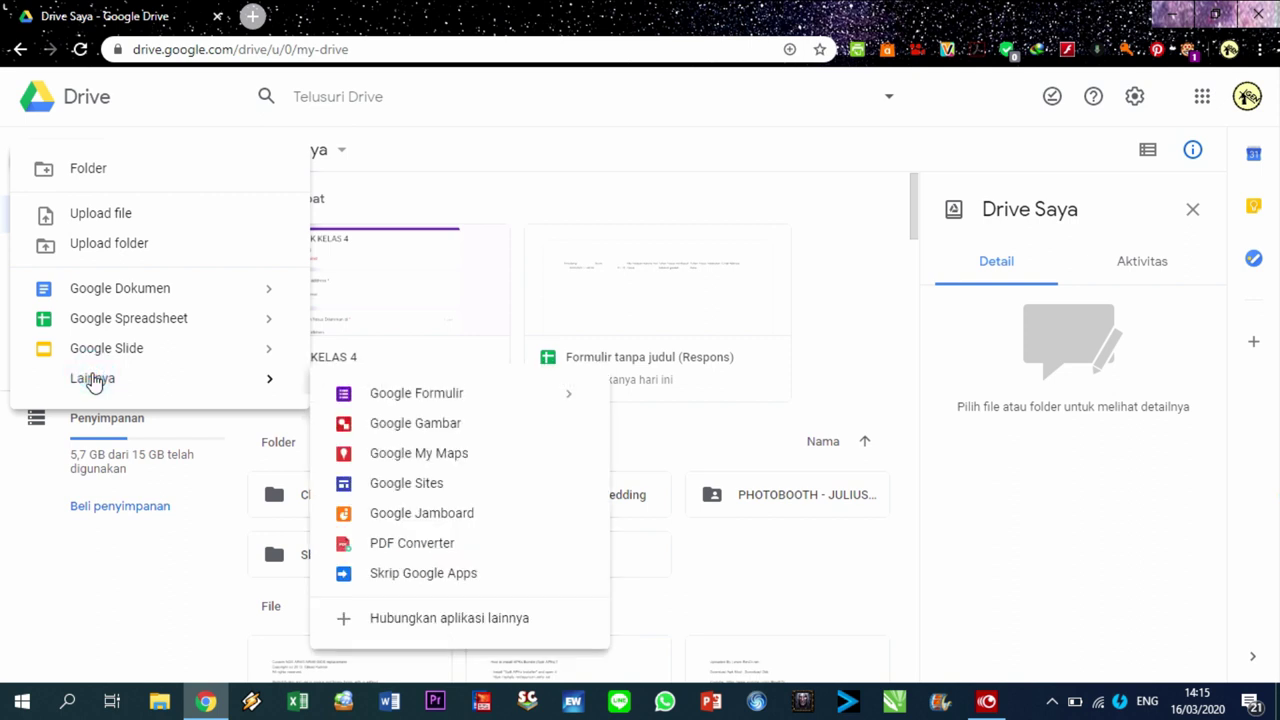
click(416, 397)
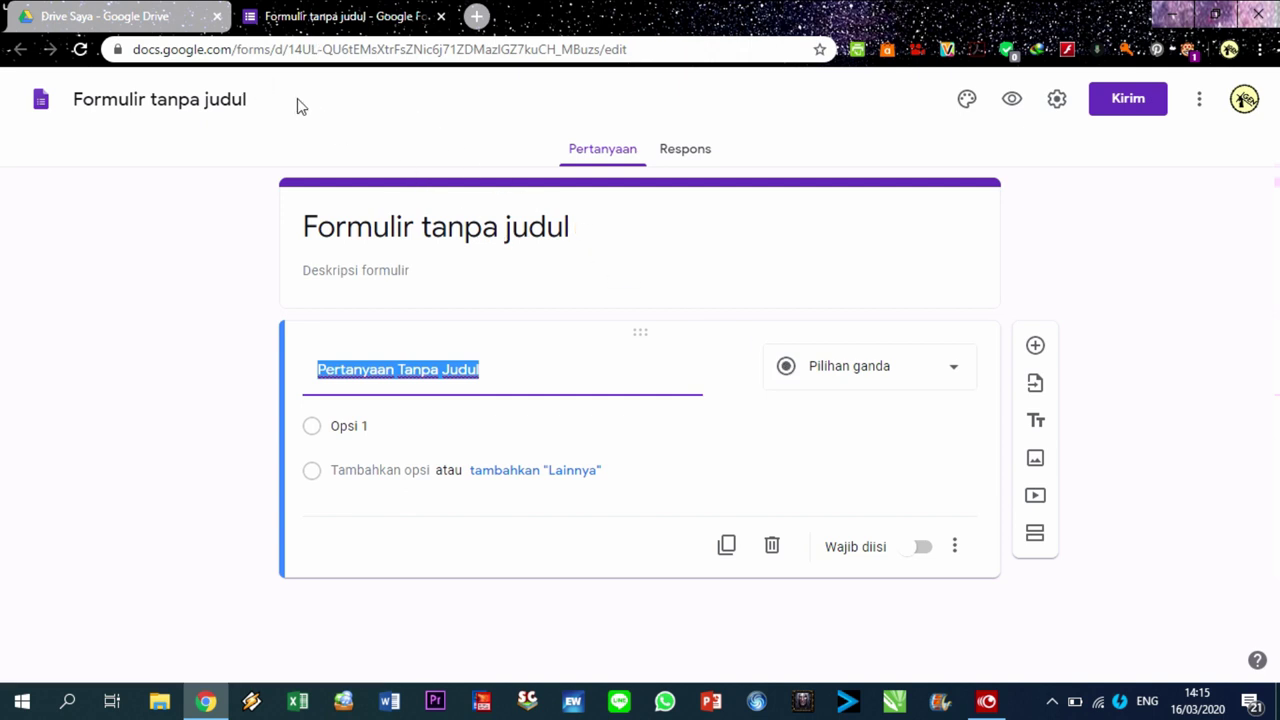
Title the form "Latihan Soal Kelas 4 SD" and apply the same name to the form file.
click(481, 243)
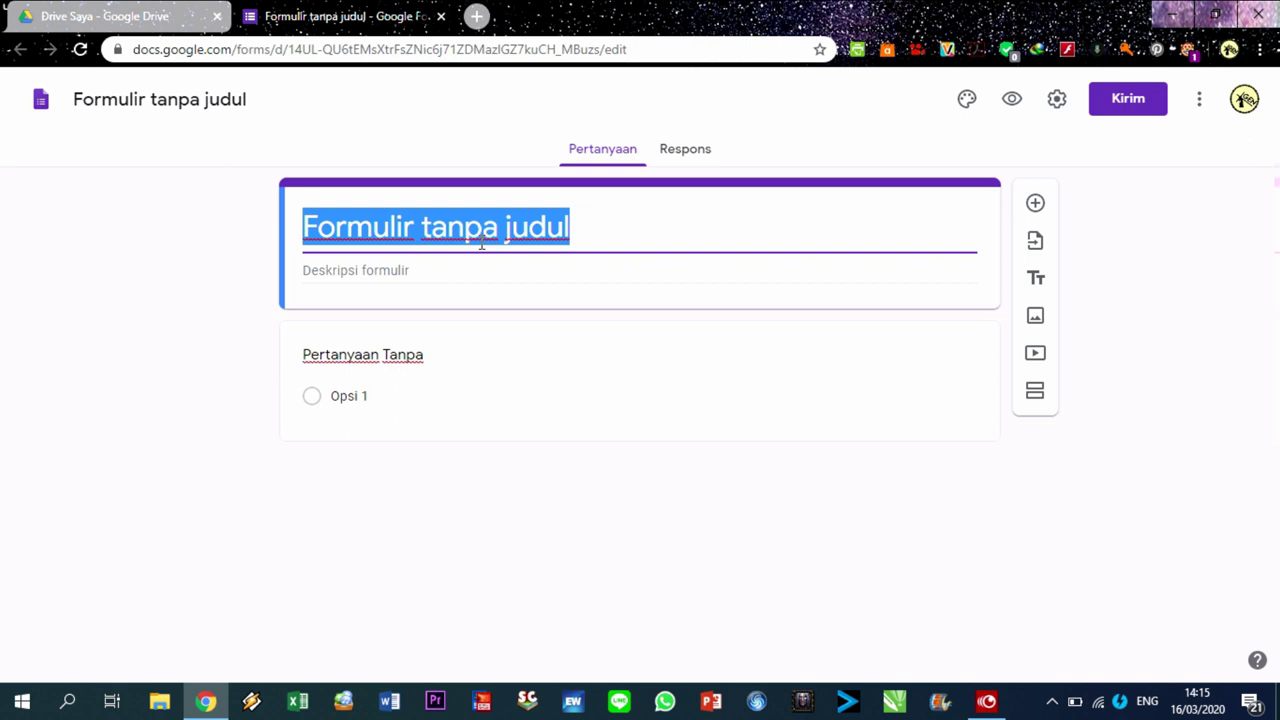
text(Latihan Soal)
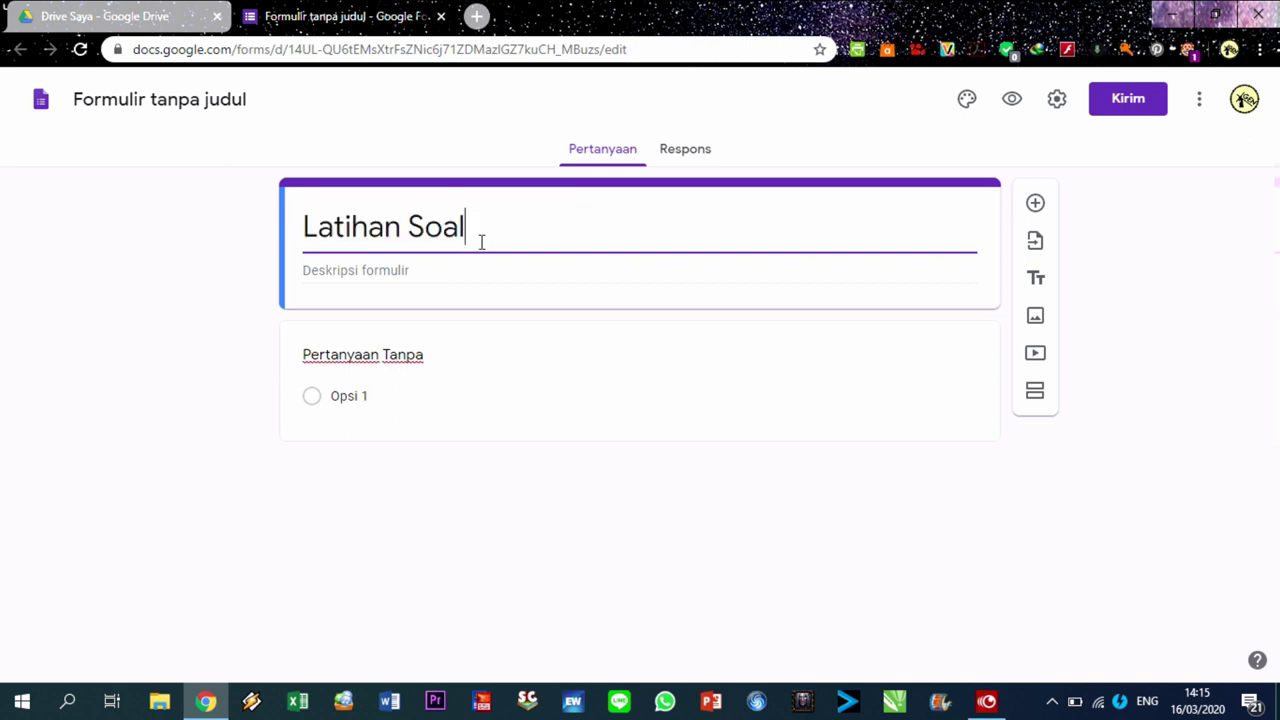
text( Kelas 4 Sd)
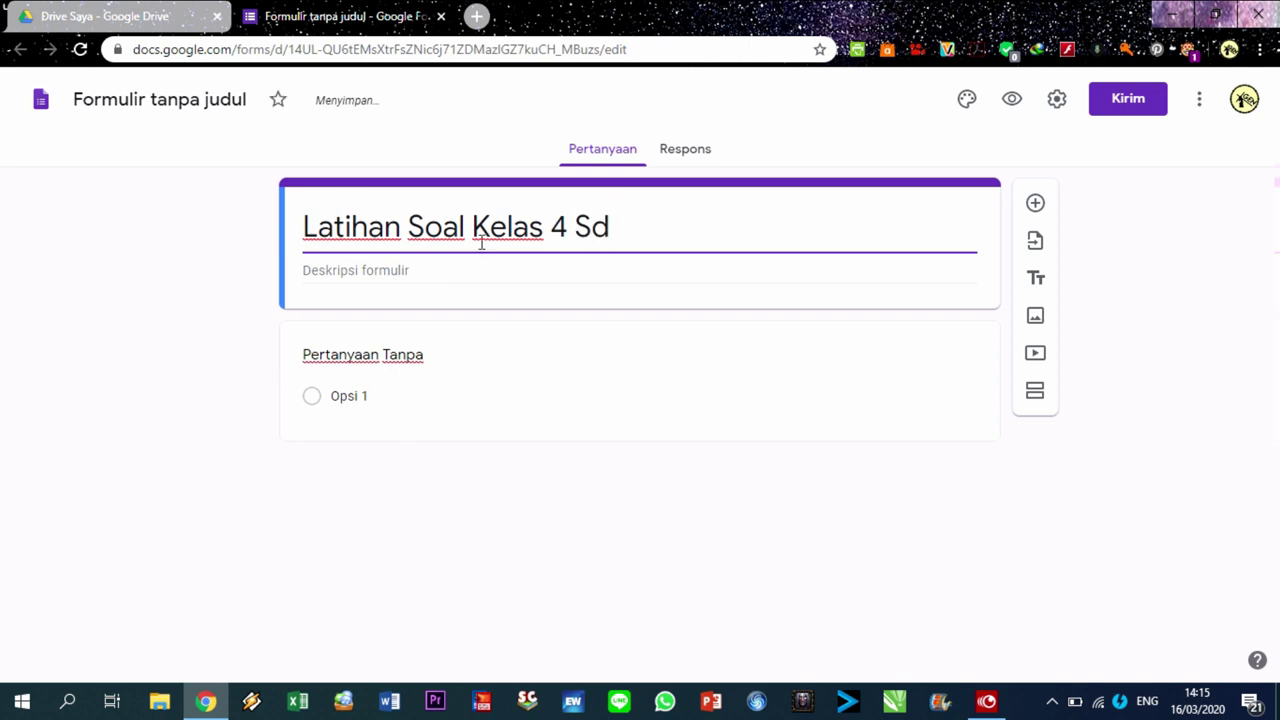
key(BackSpace)
text(D)
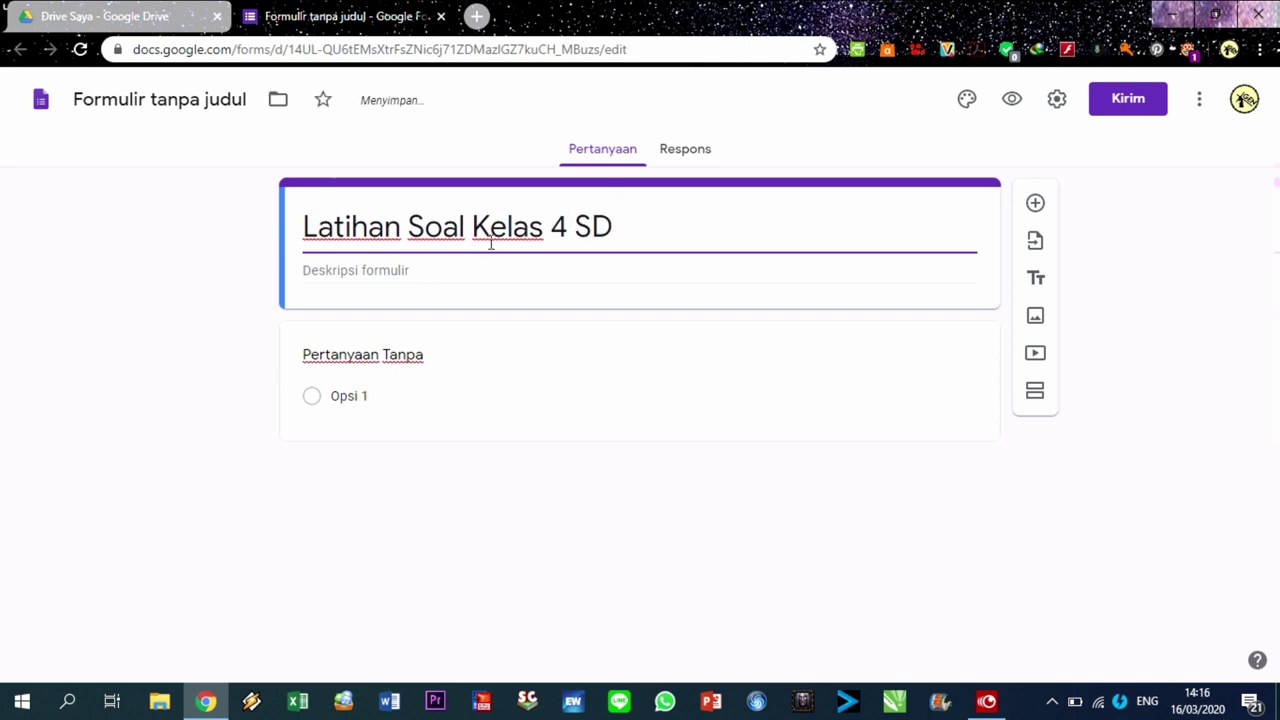
click(176, 100)
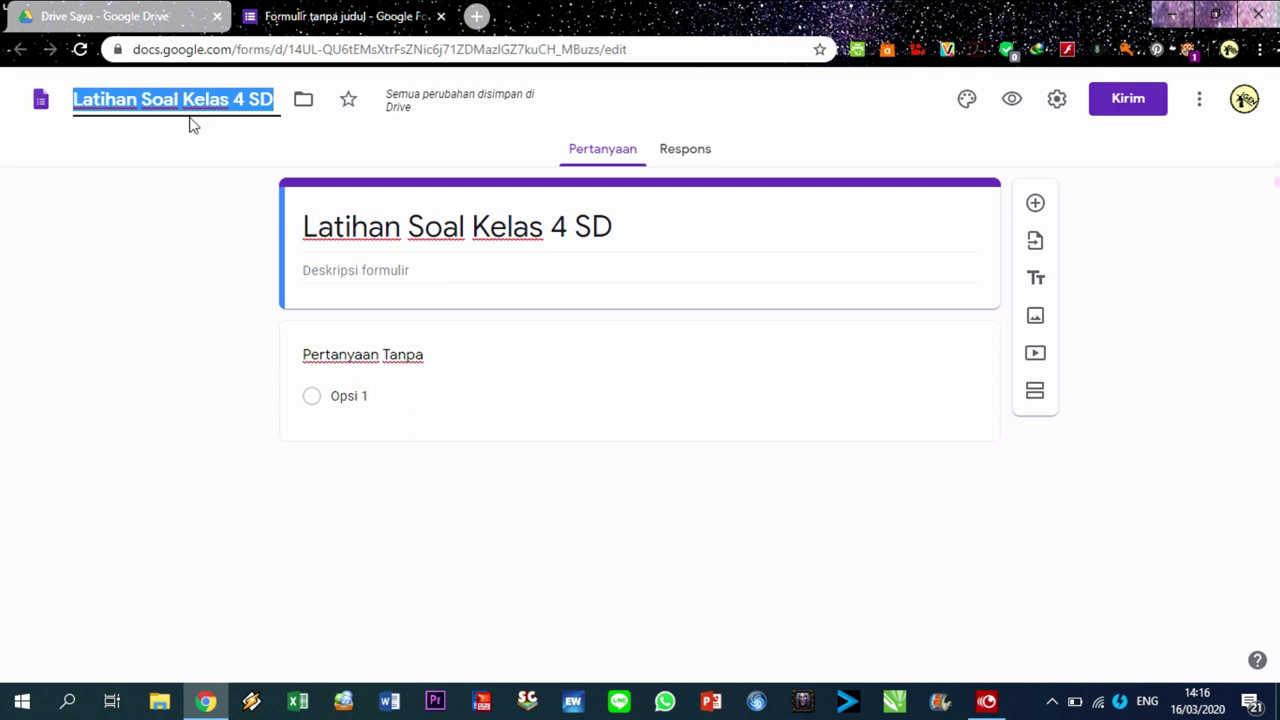
Enter "Pelajaran IPA" as the form description.
click(414, 270)
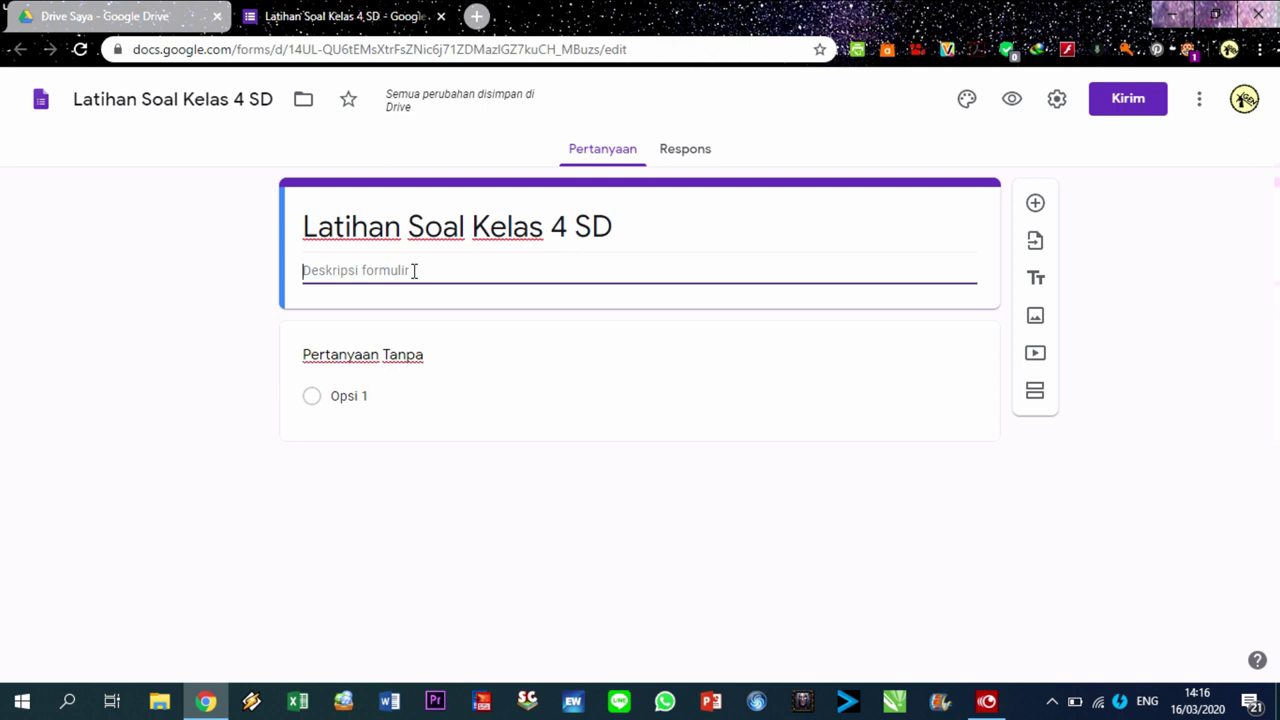
text(Pelajaran IPA)
key(BackSpace)
key(BackSpace)
text(Pa)
key(BackSpace)
text(A)
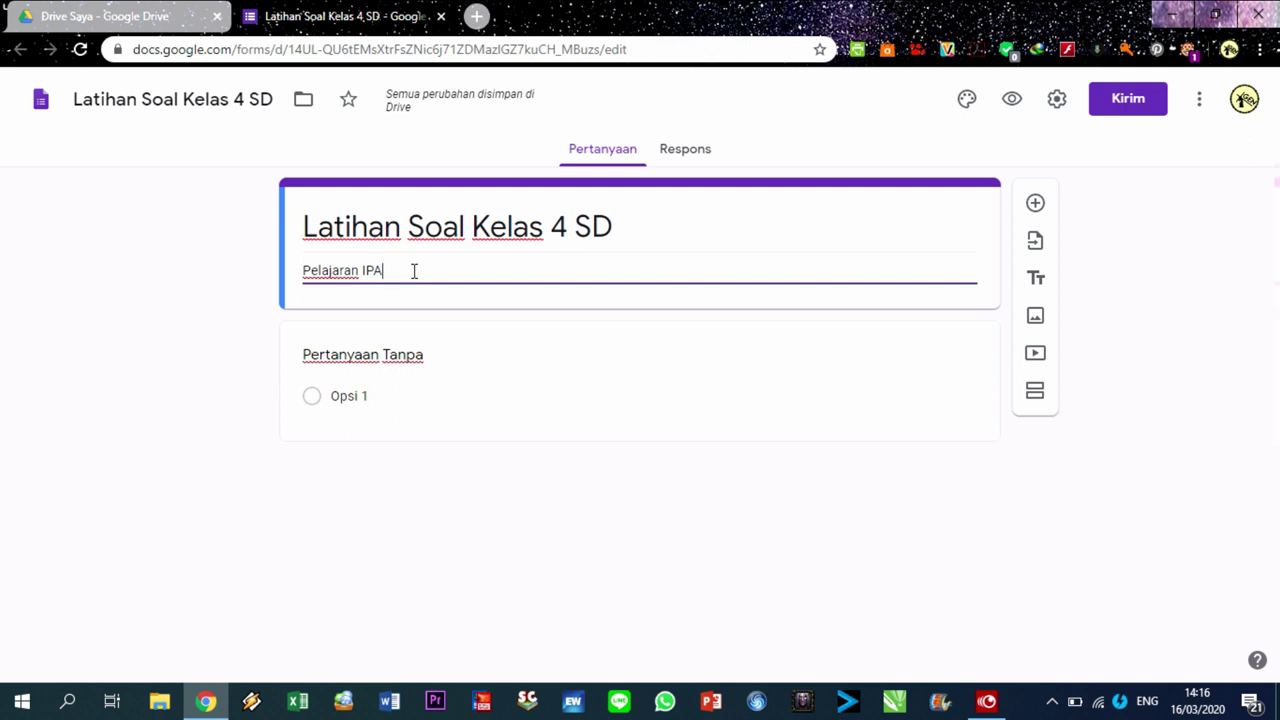
In the form's general settings, enable collecting e-mail addresses (Kumpulkan alamat email) and response receipts (Tanda terima respons).
click(1057, 99)
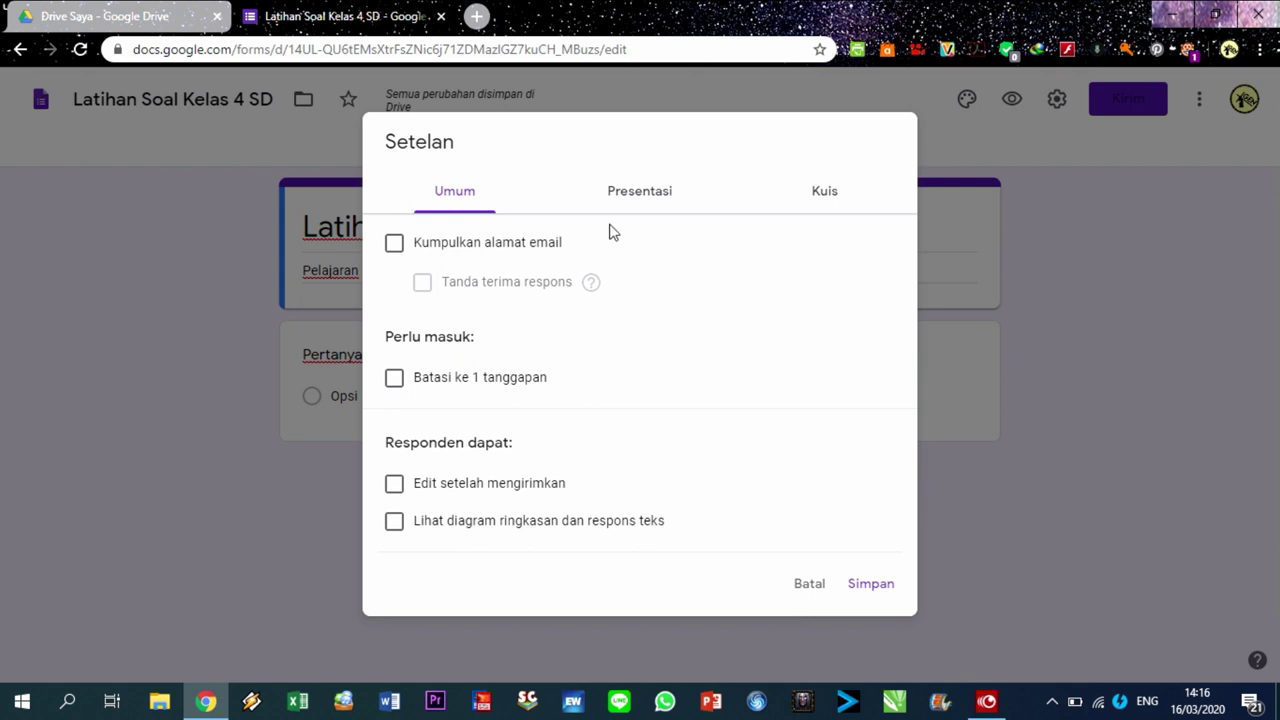
click(396, 249)
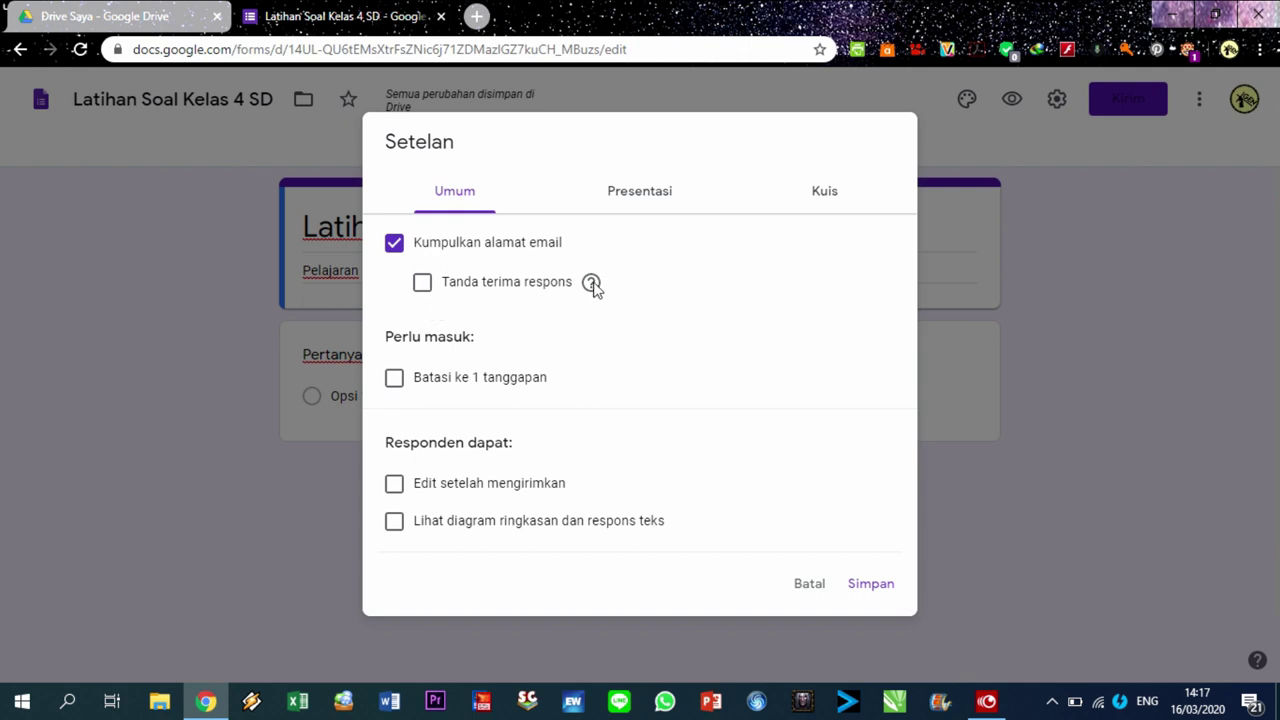
mouse_move(593, 285)
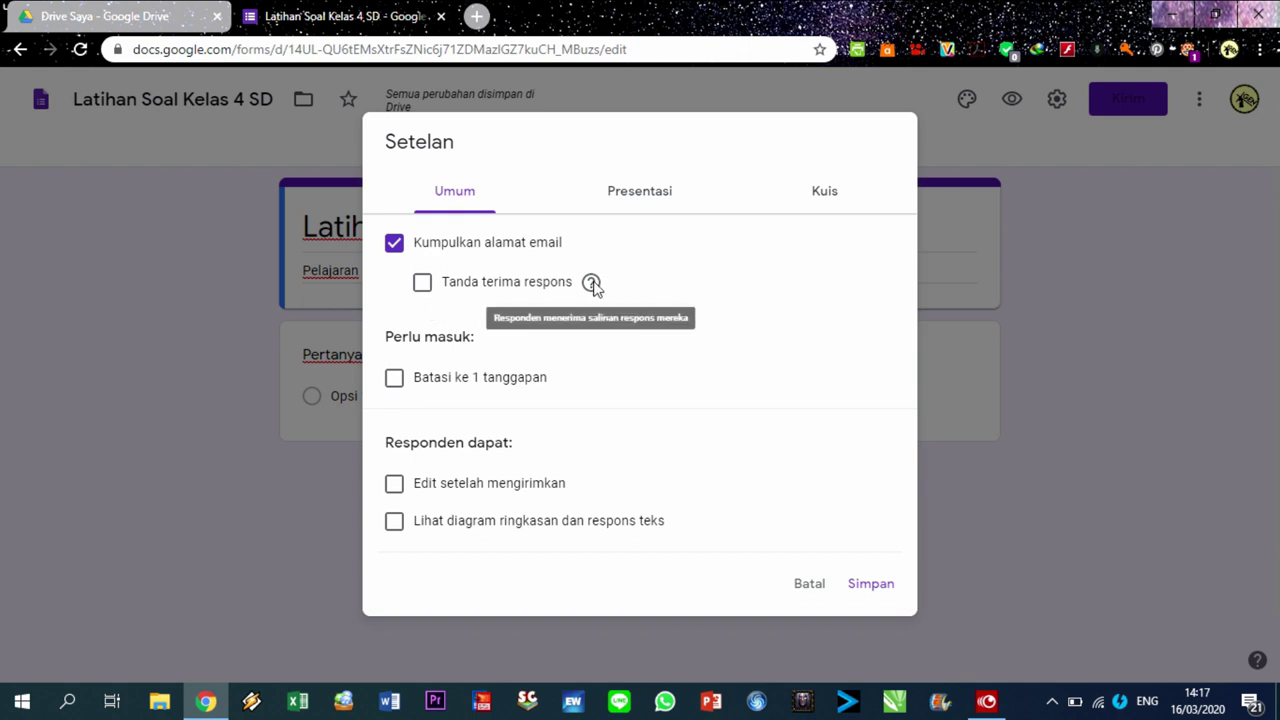
click(419, 290)
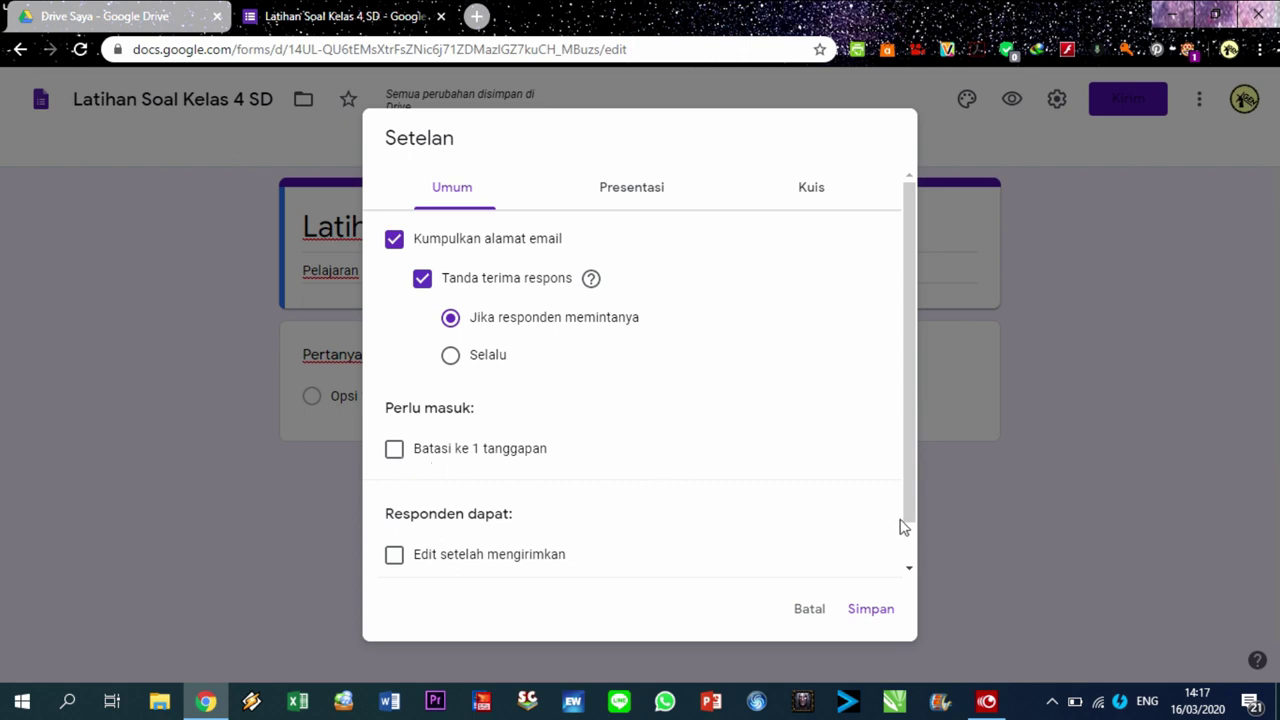
scroll(907, 532, down, 1)
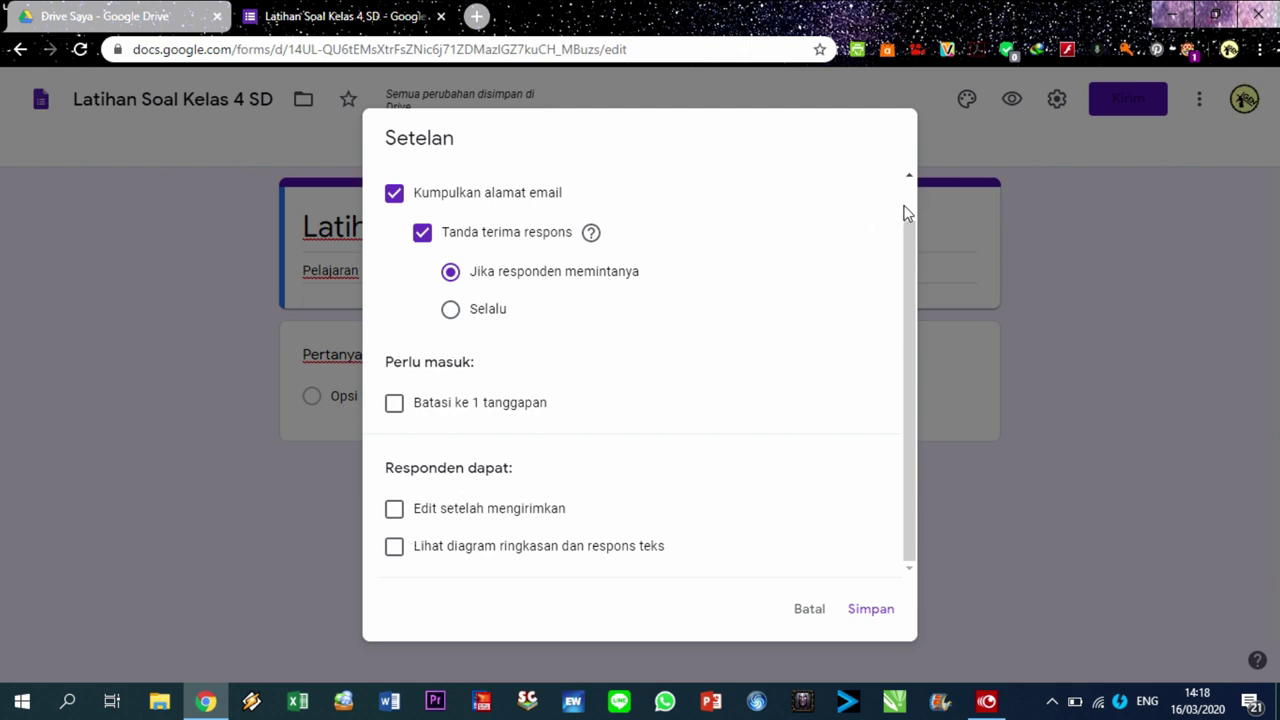
click(908, 207)
Turn the form into a quiz (Jadikan ini sebagai kuis) and save the settings.
click(655, 190)
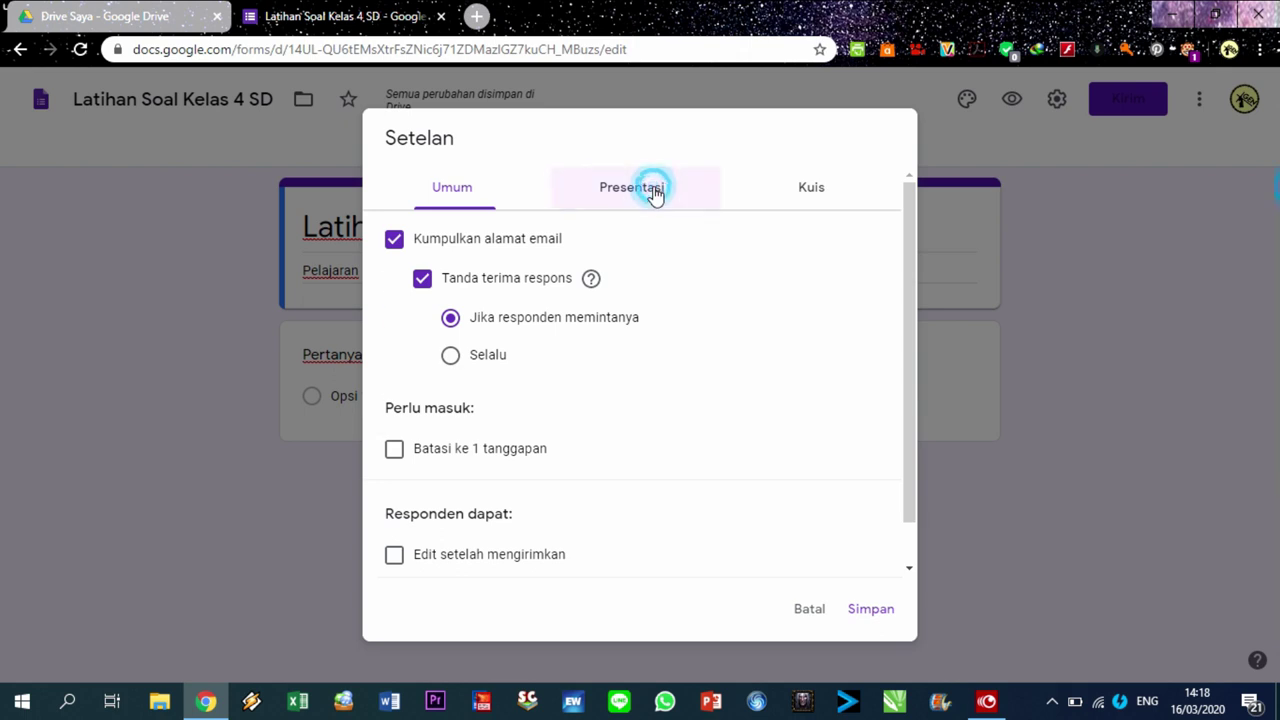
click(848, 192)
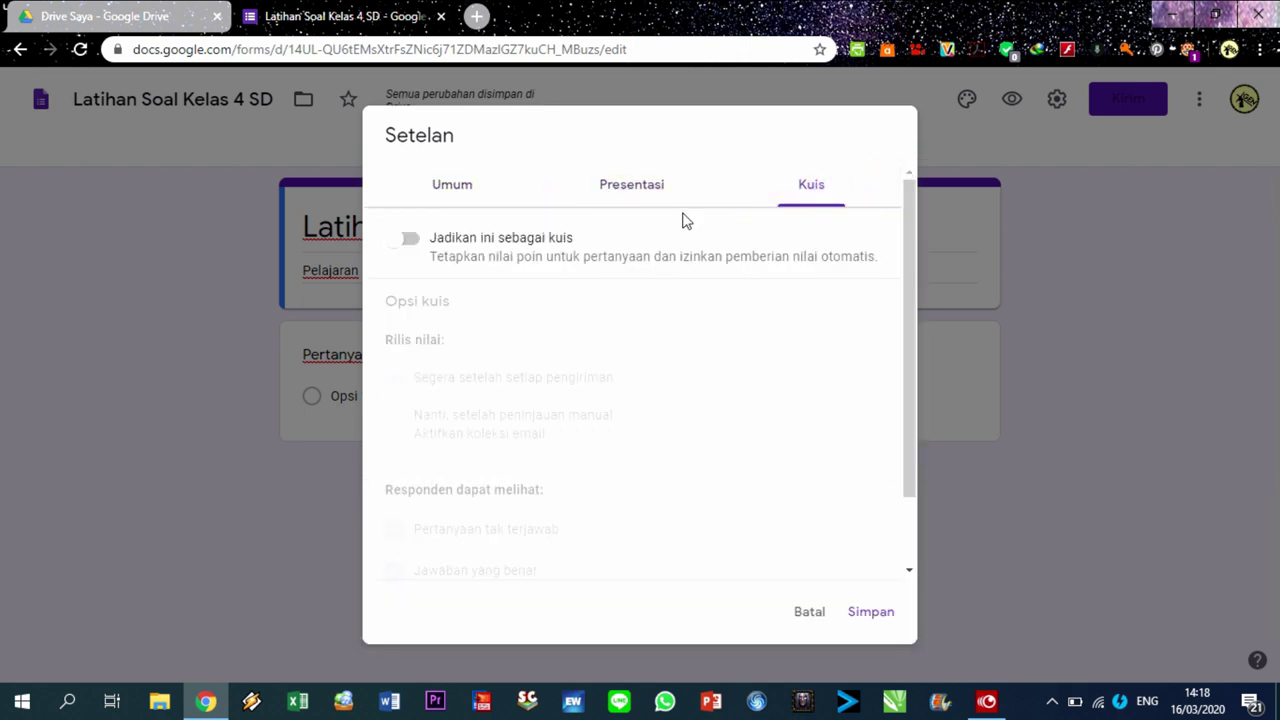
click(395, 243)
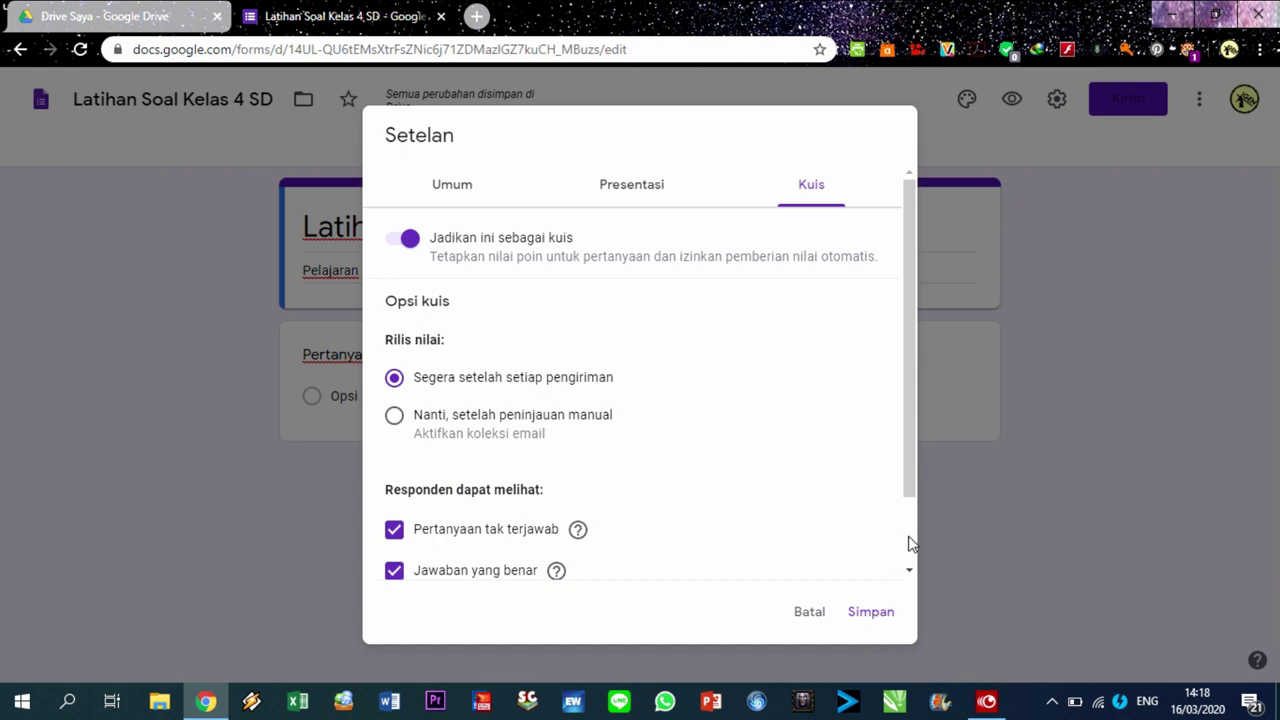
click(908, 537)
click(872, 615)
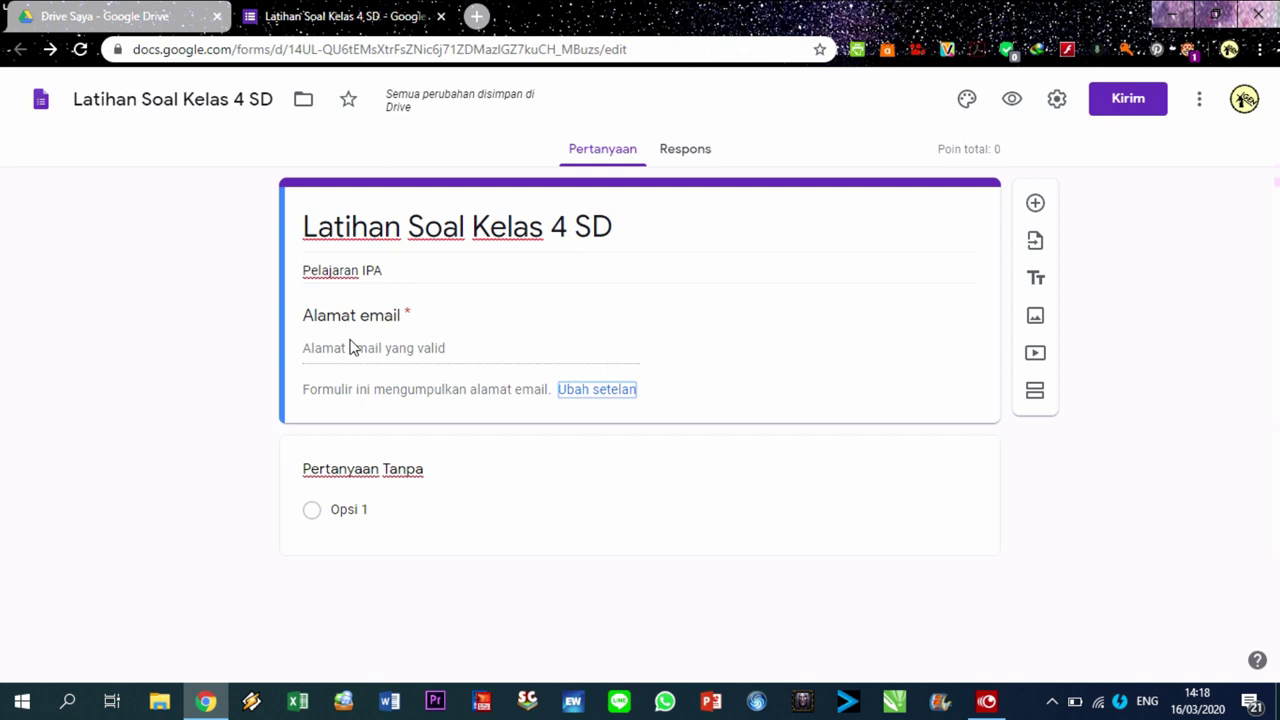
Replace the untitled question's text with "Hewan yang termasuk golongan hewan mamalia adalah...".
click(377, 468)
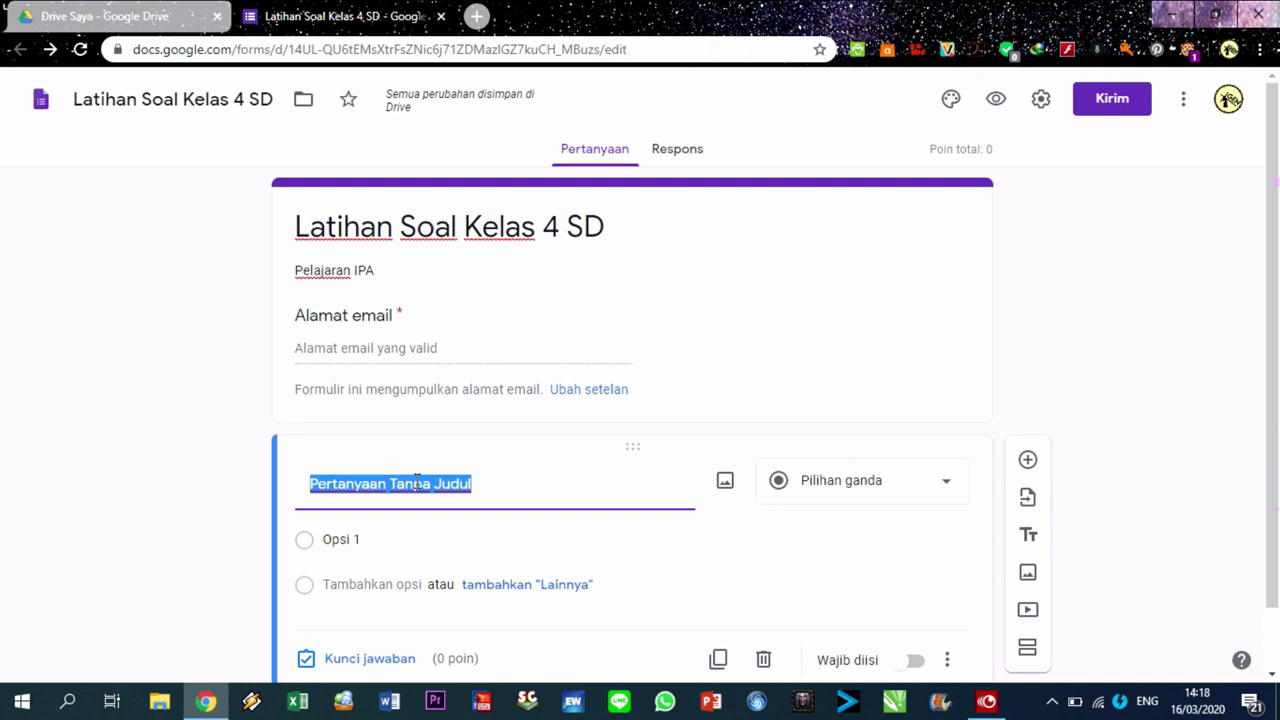
text(He)
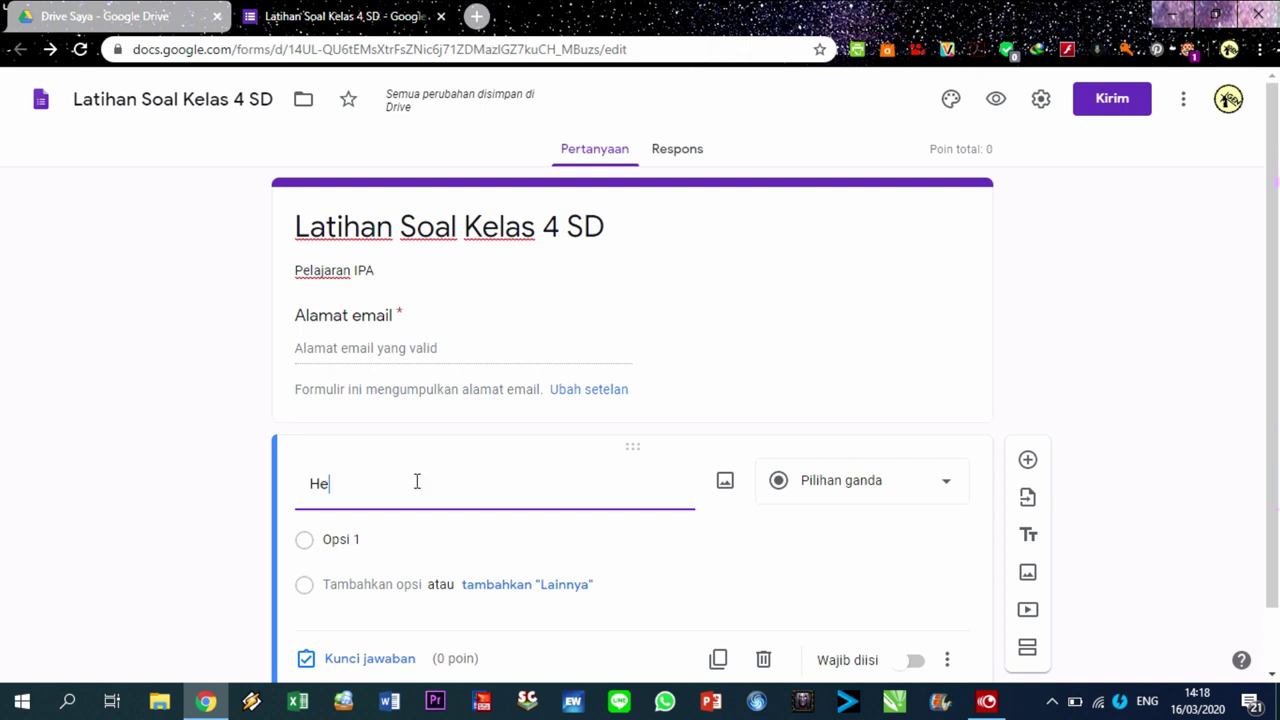
text(wan yang termasuk)
text(golongan hewan mamalia adalah...)
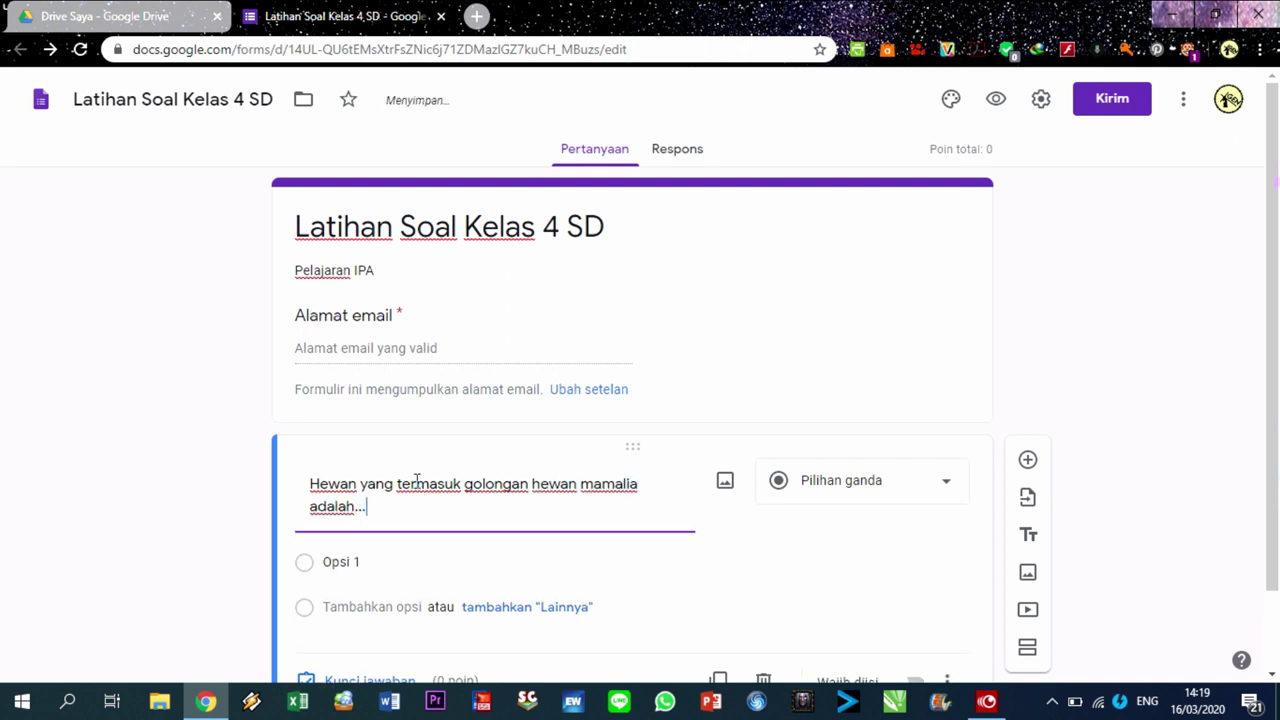
Enter "ayam" and "kadal" as the first two answer options of the mammal question.
click(345, 563)
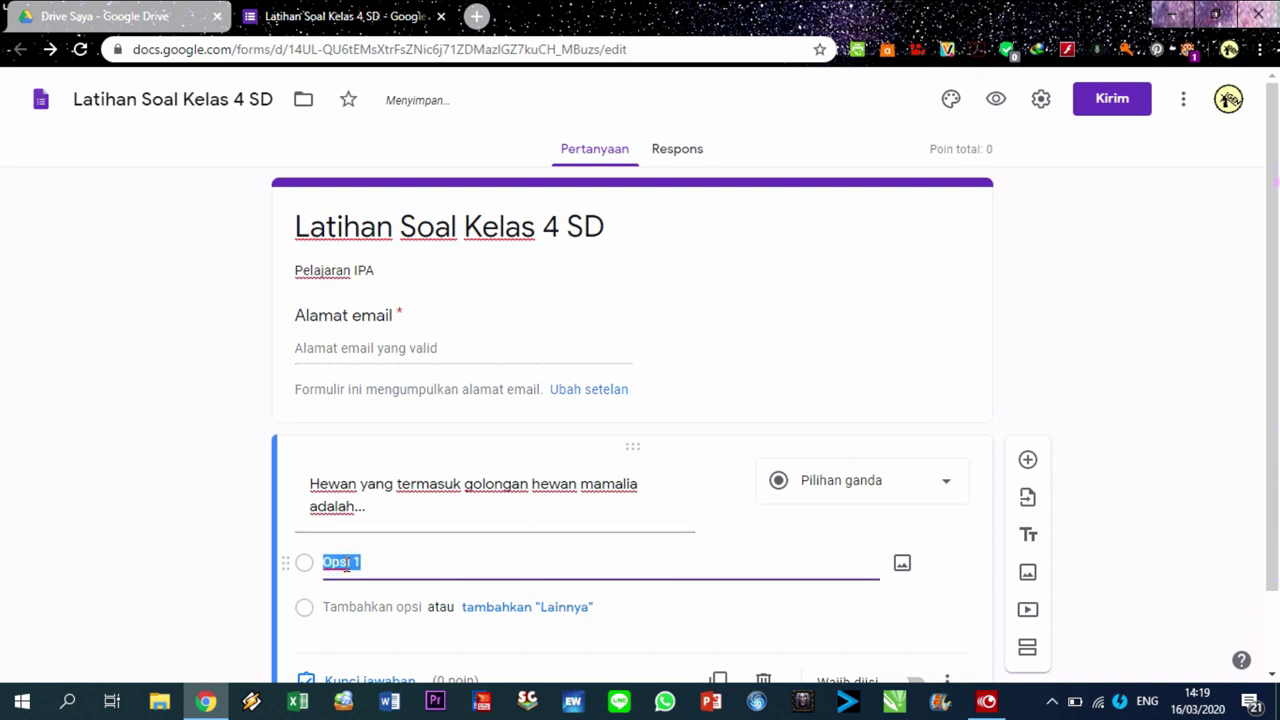
text(ayam)
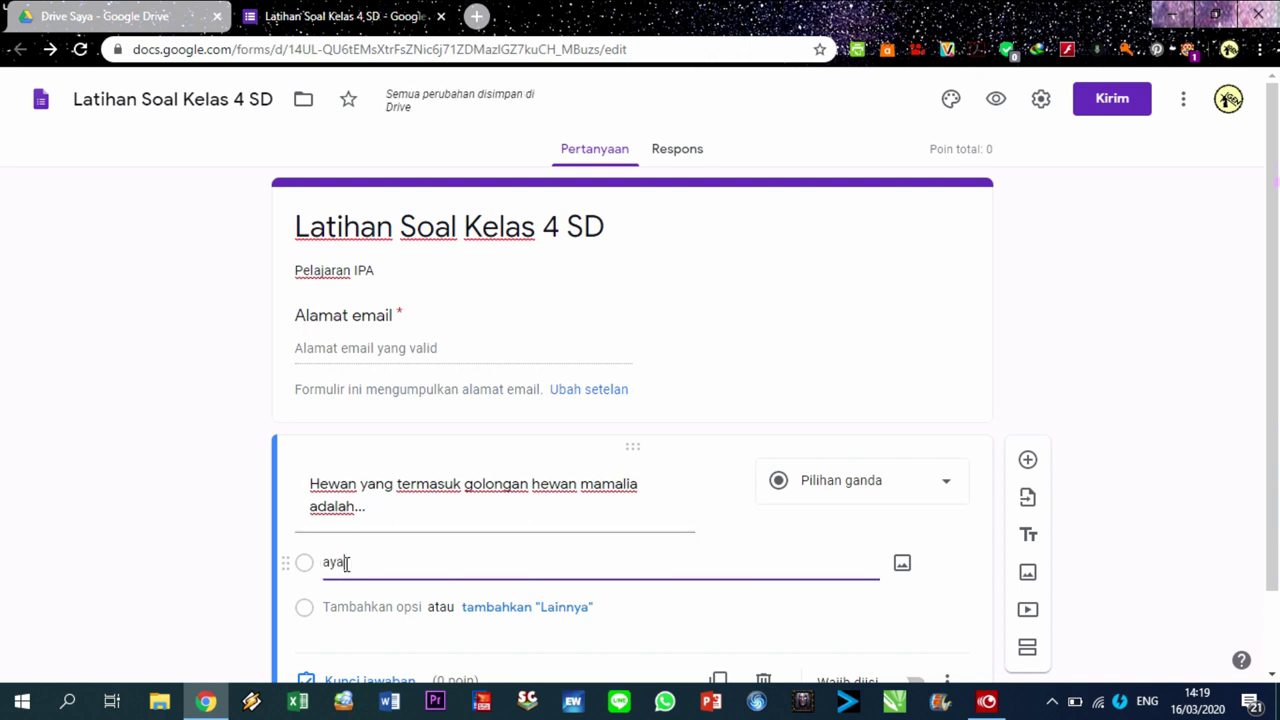
click(380, 606)
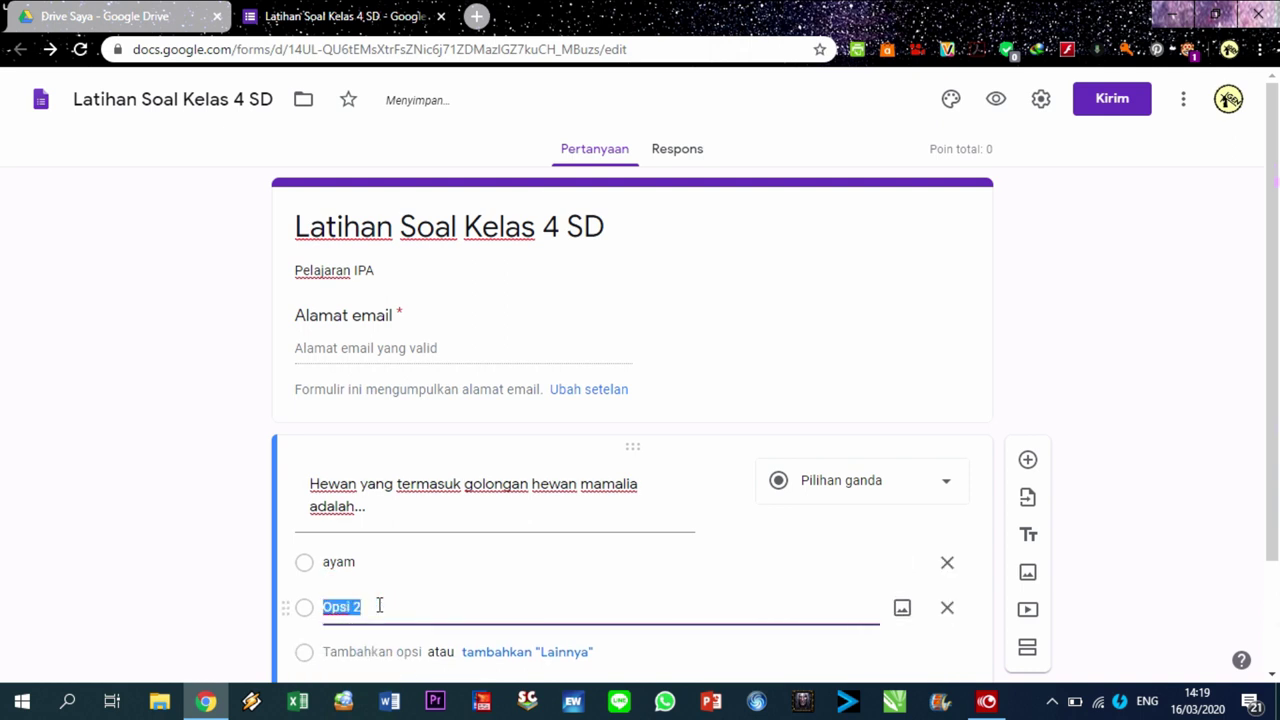
text(kadal)
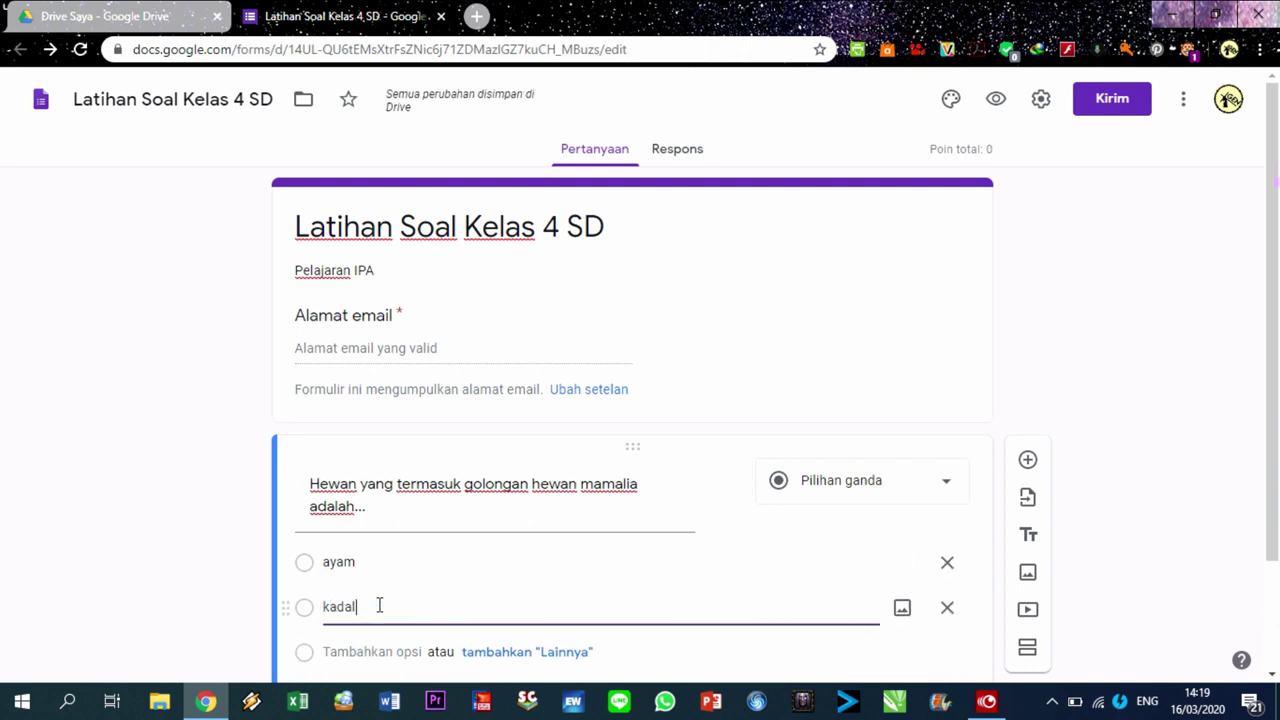
Add "cacing" and "Sapi" as the third and fourth answer options of the mammal question.
click(360, 651)
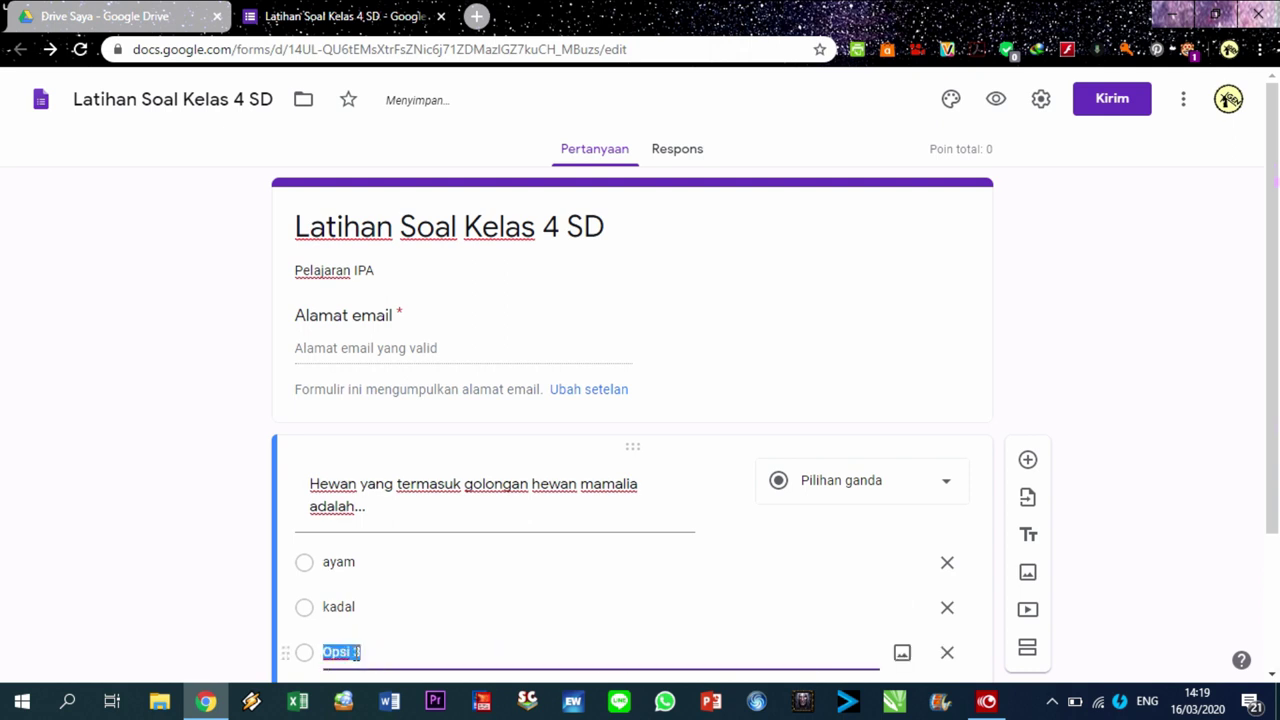
scroll(894, 581, down, 2)
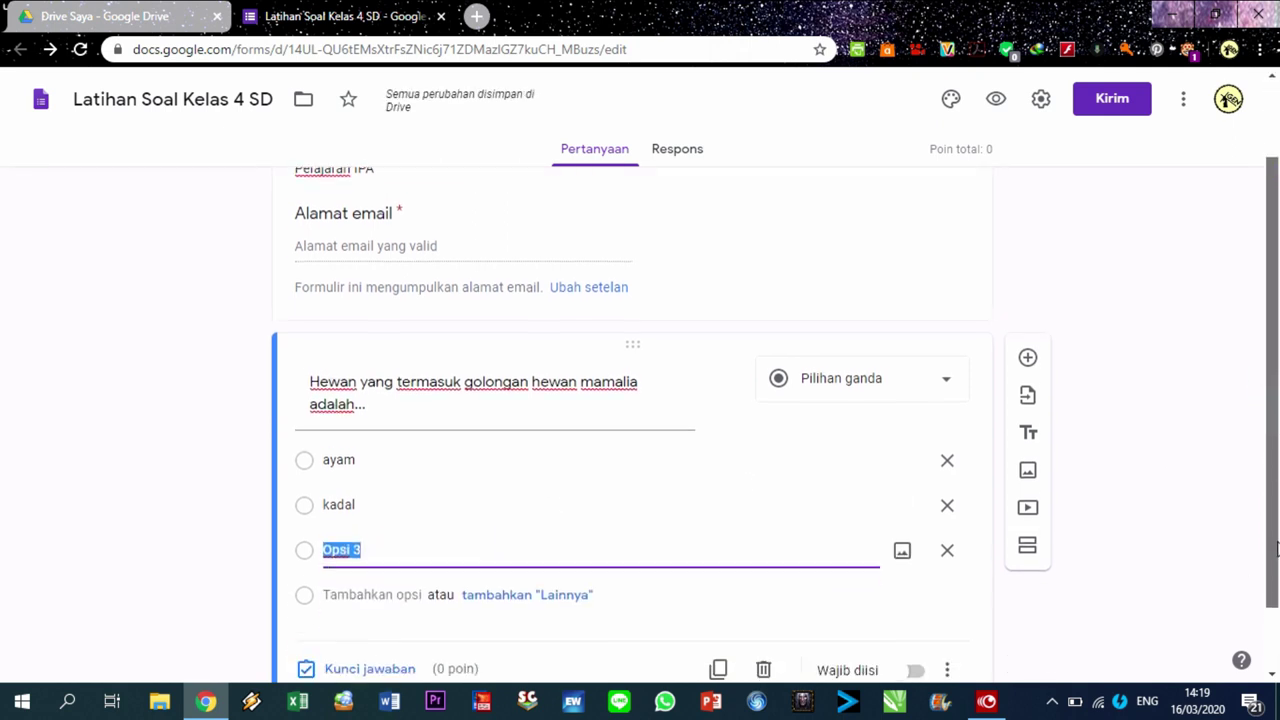
click(364, 523)
key(BackSpace)
key(BackSpace)
key(BackSpace)
key(BackSpace)
key(BackSpace)
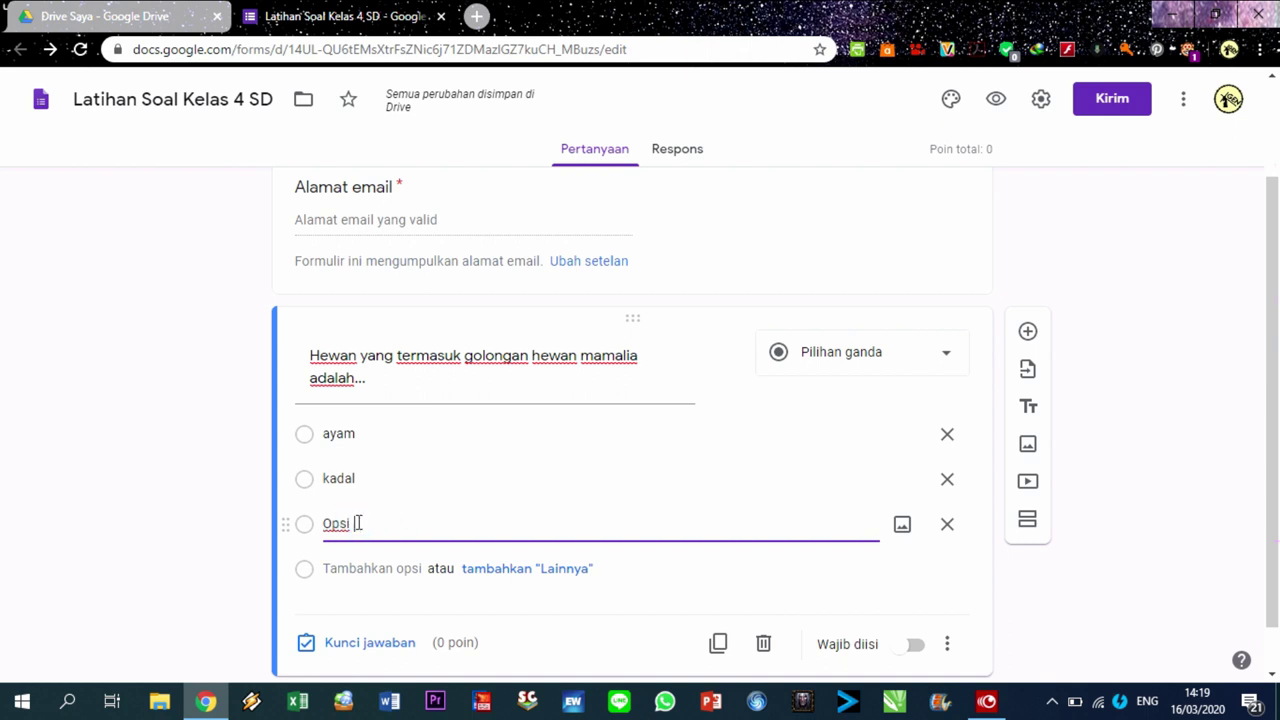
key(BackSpace)
text(cacing)
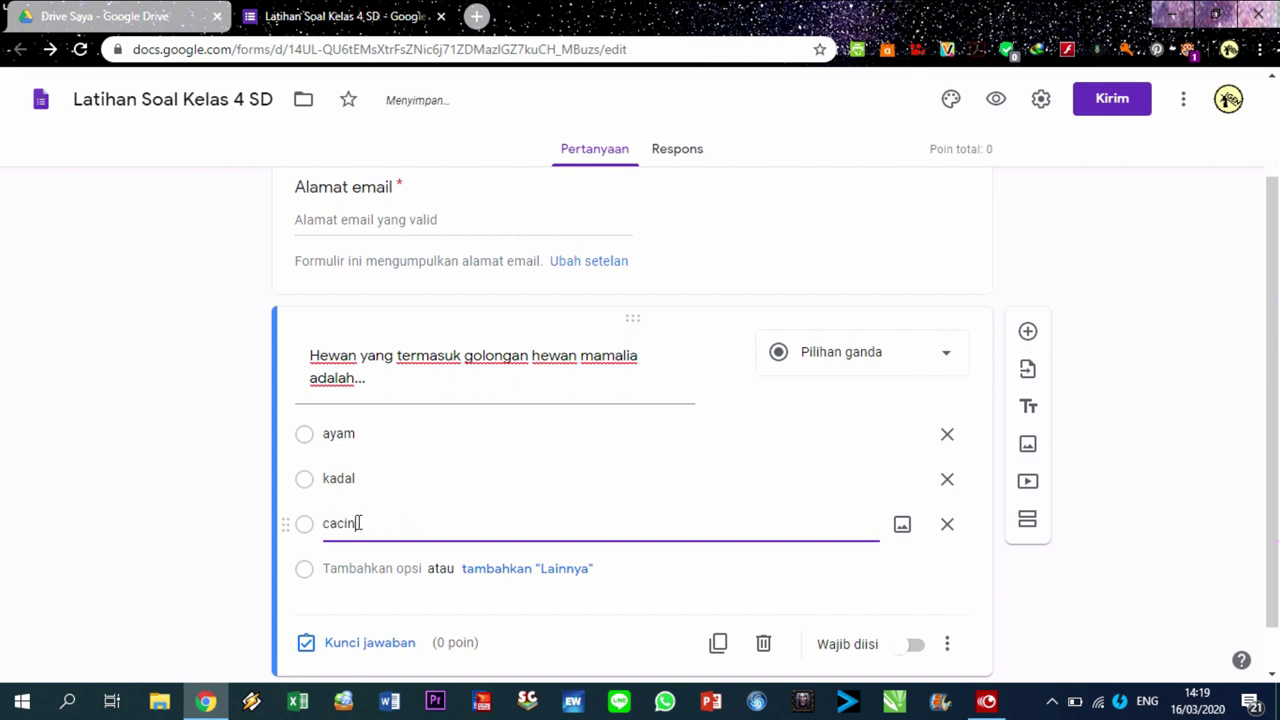
click(366, 568)
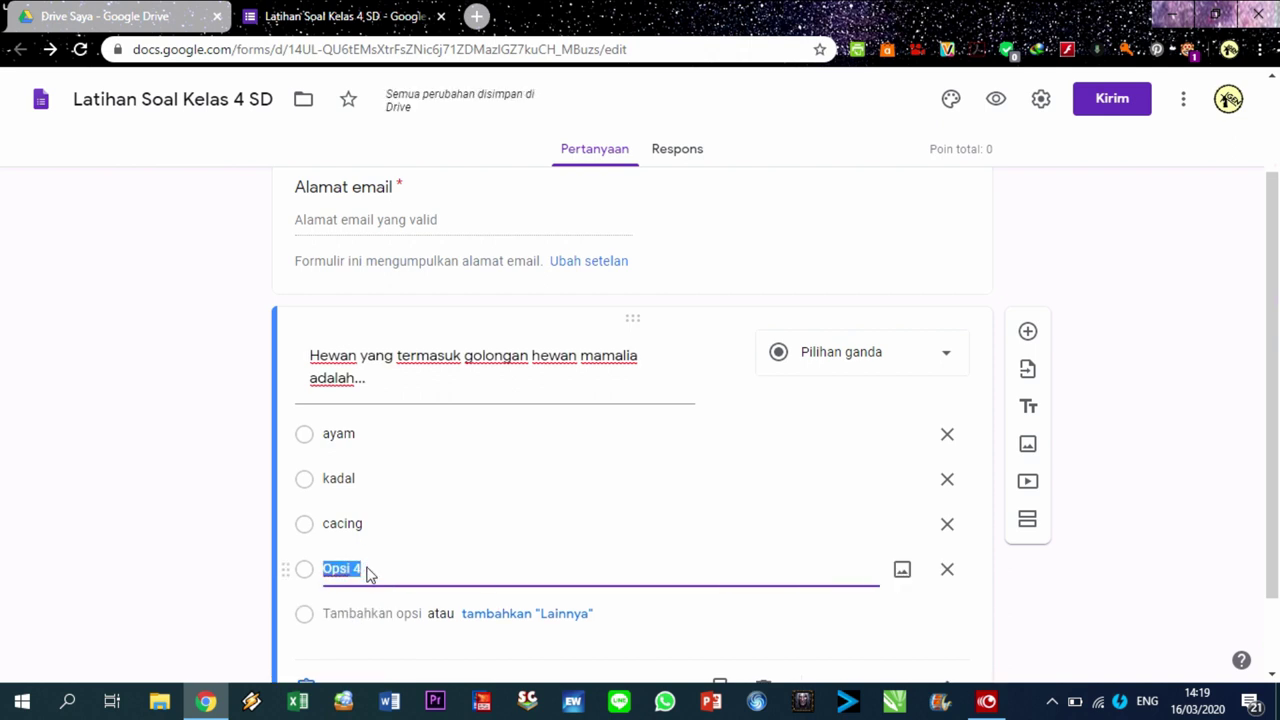
text(Sapi)
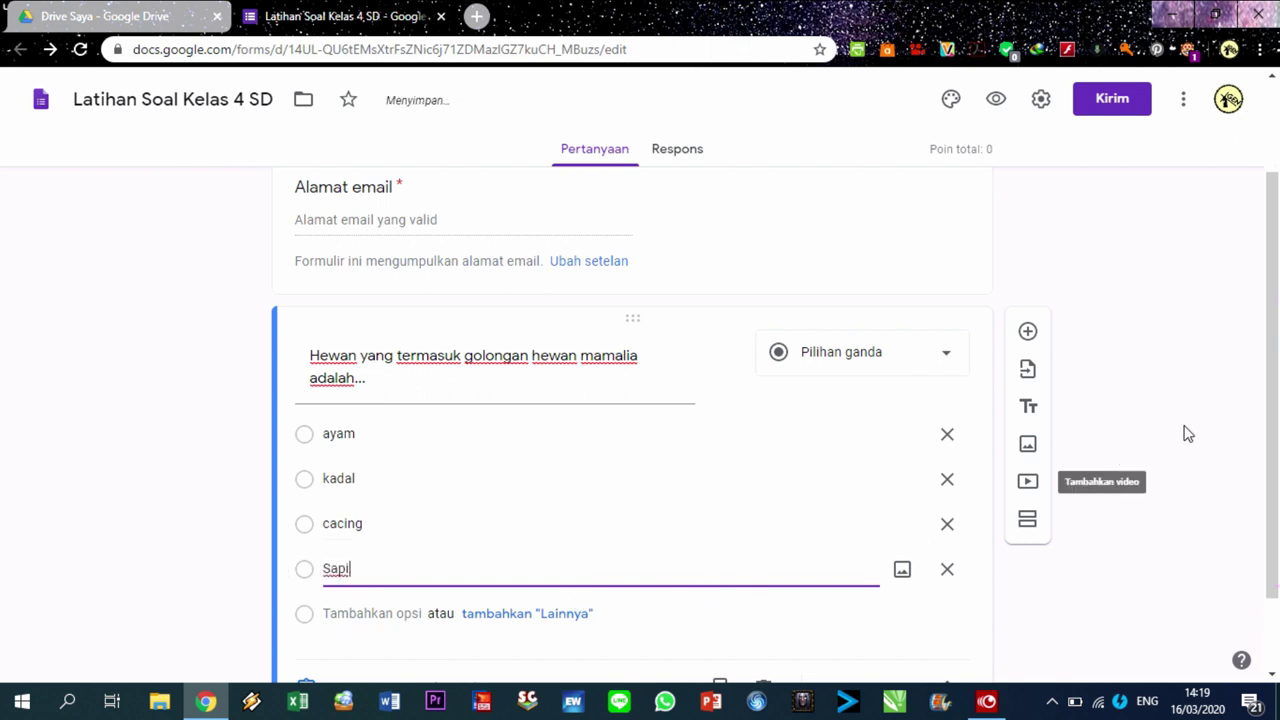
Mark "Sapi" as the correct answer in the mammal question's answer key.
scroll(1268, 414, down, 1)
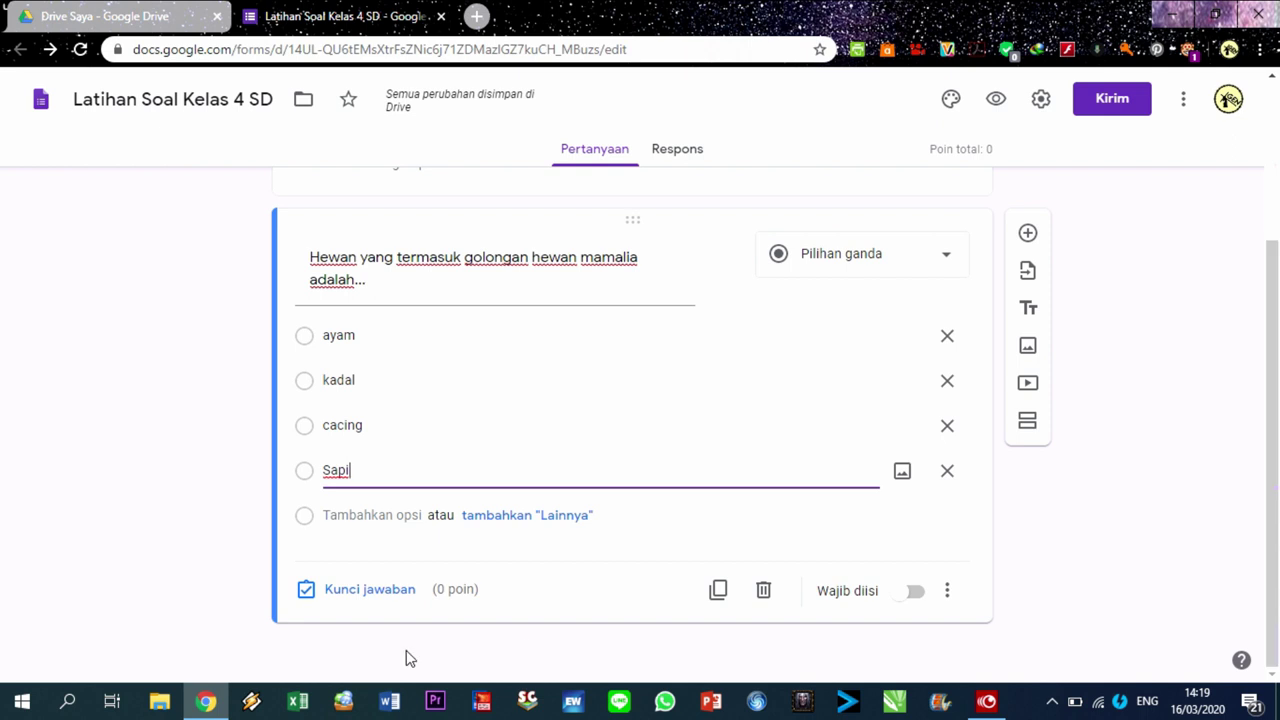
click(344, 591)
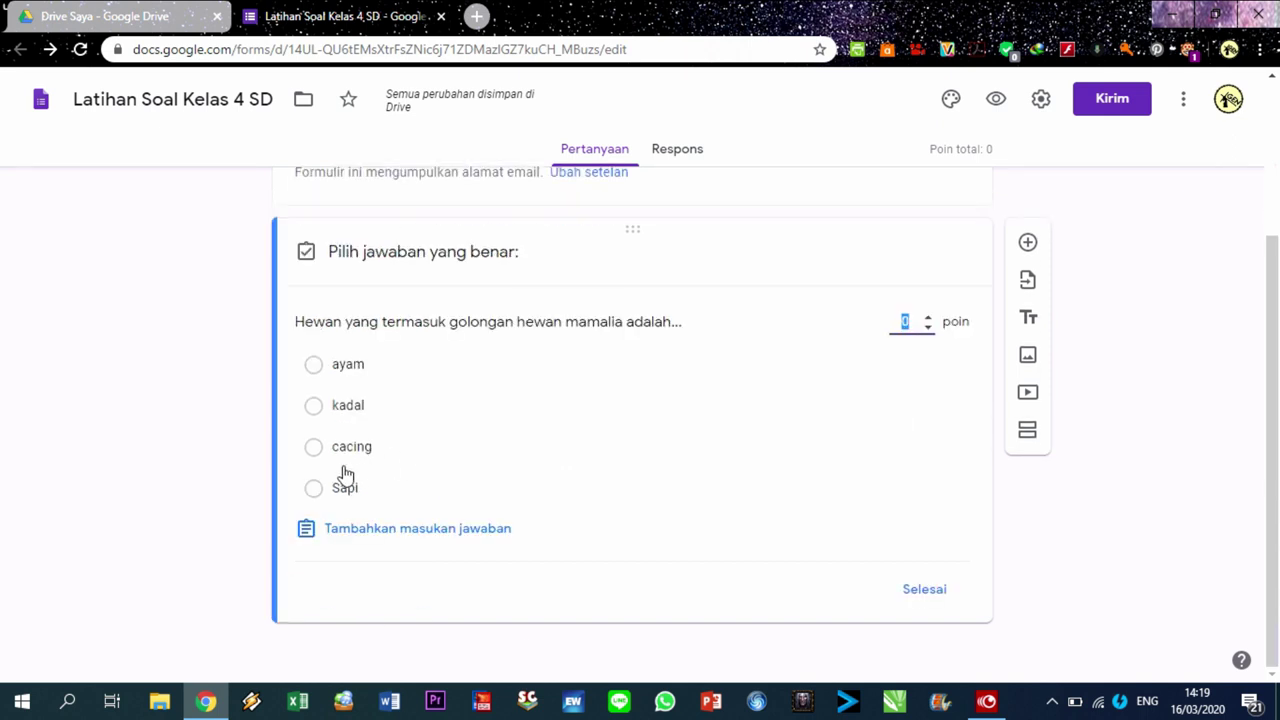
click(312, 490)
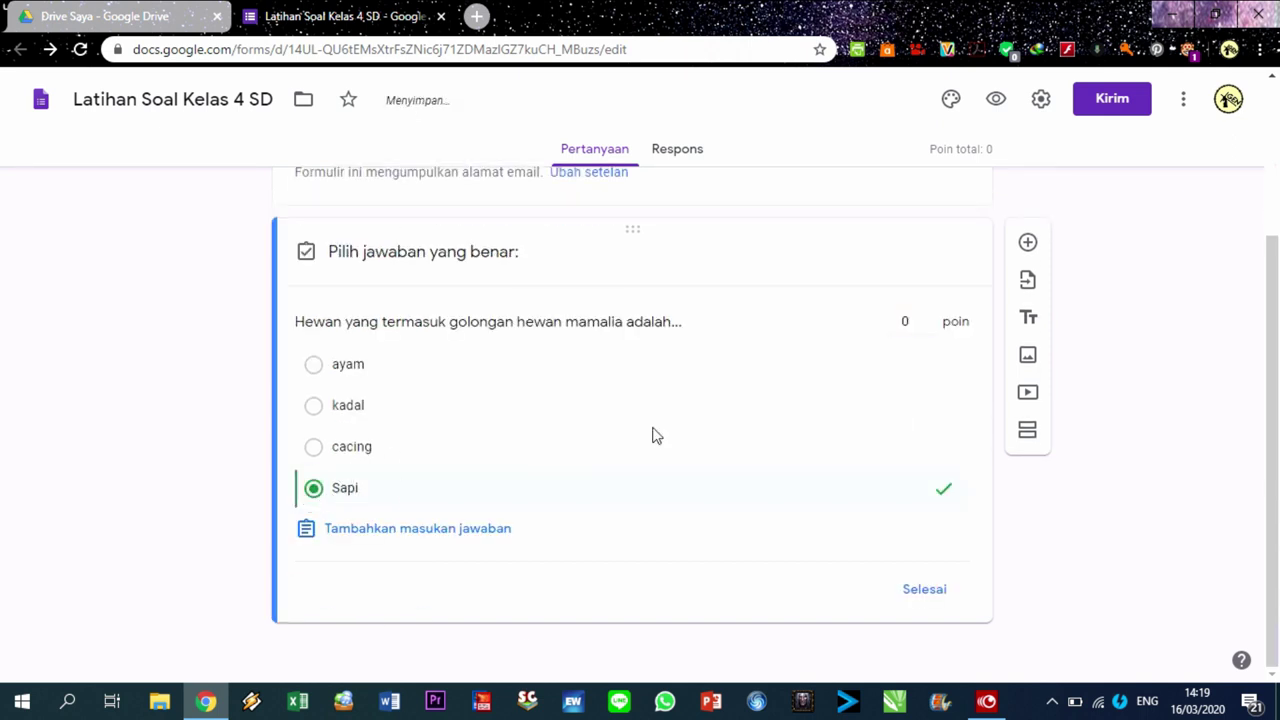
Assign 50 points to the mammal question in its answer key and make the question required.
click(927, 316)
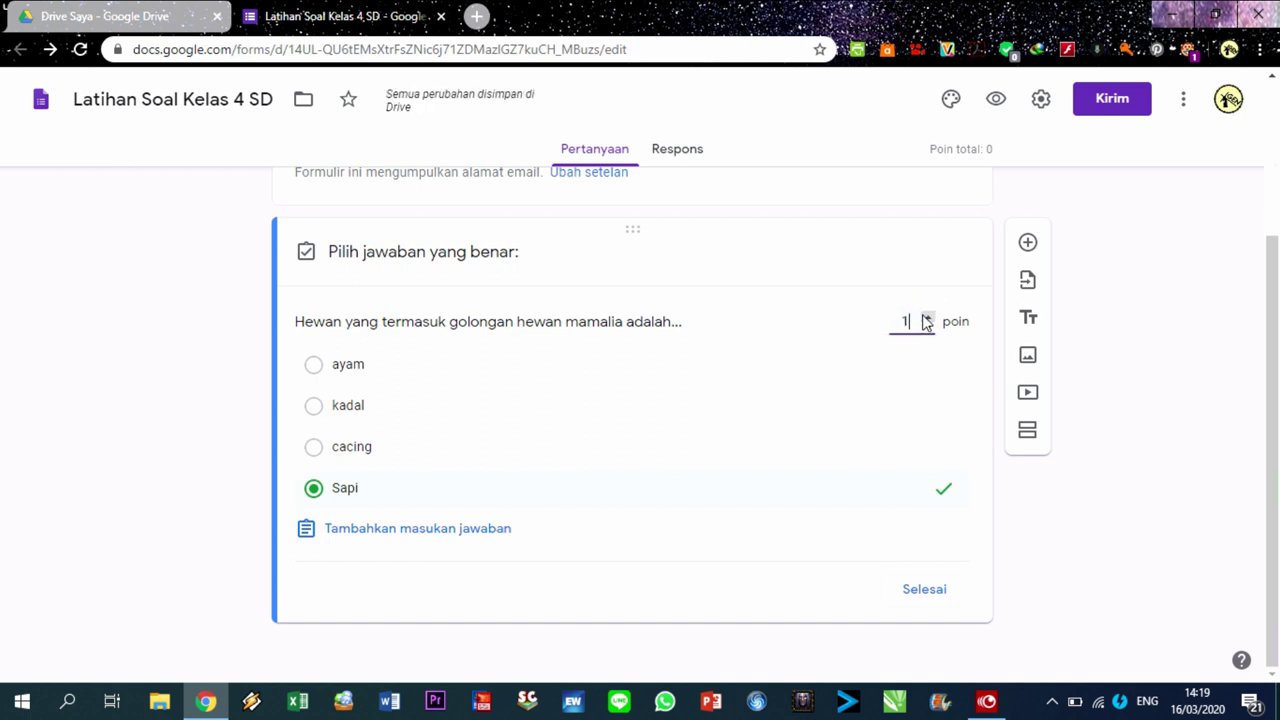
double_click(913, 319)
text(5)
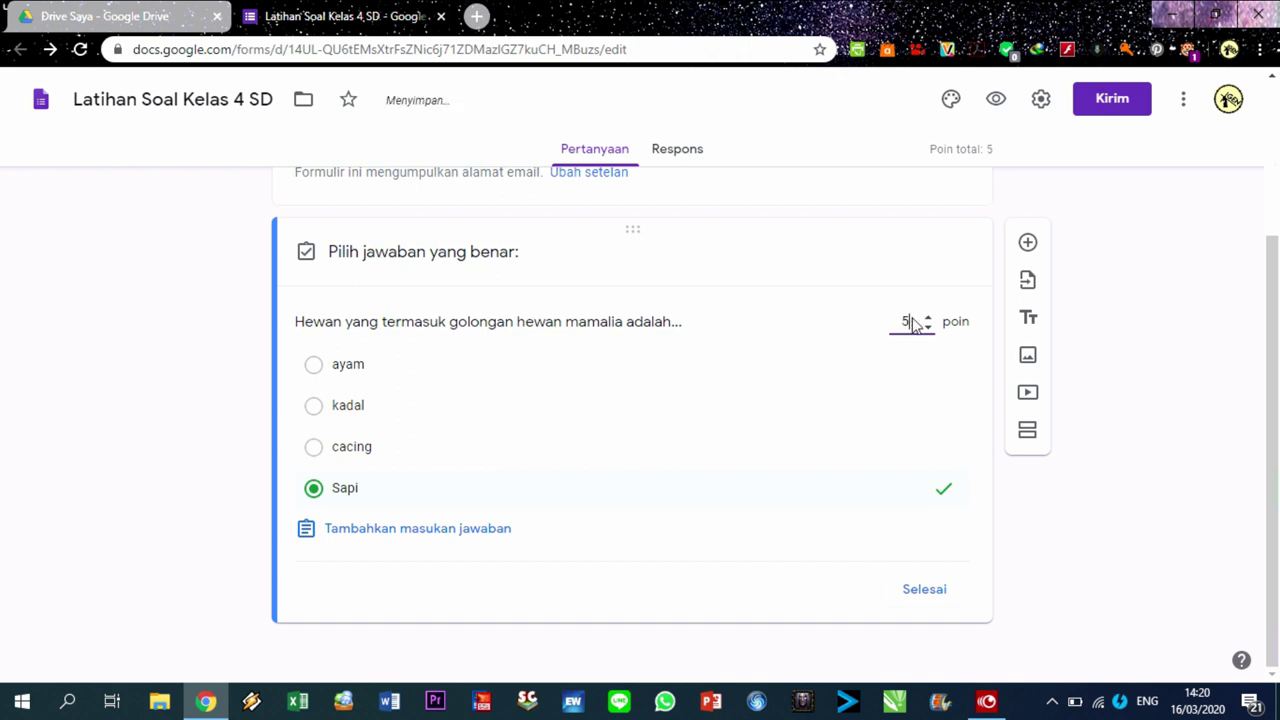
text(0)
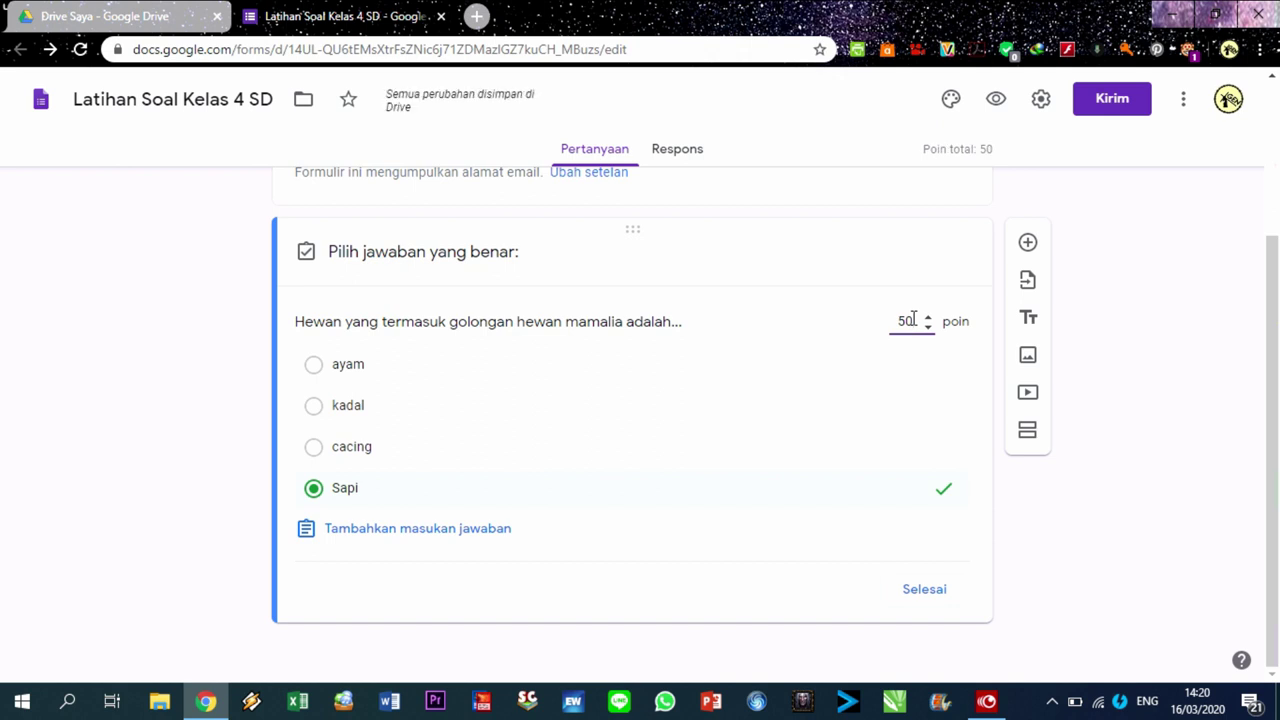
click(924, 592)
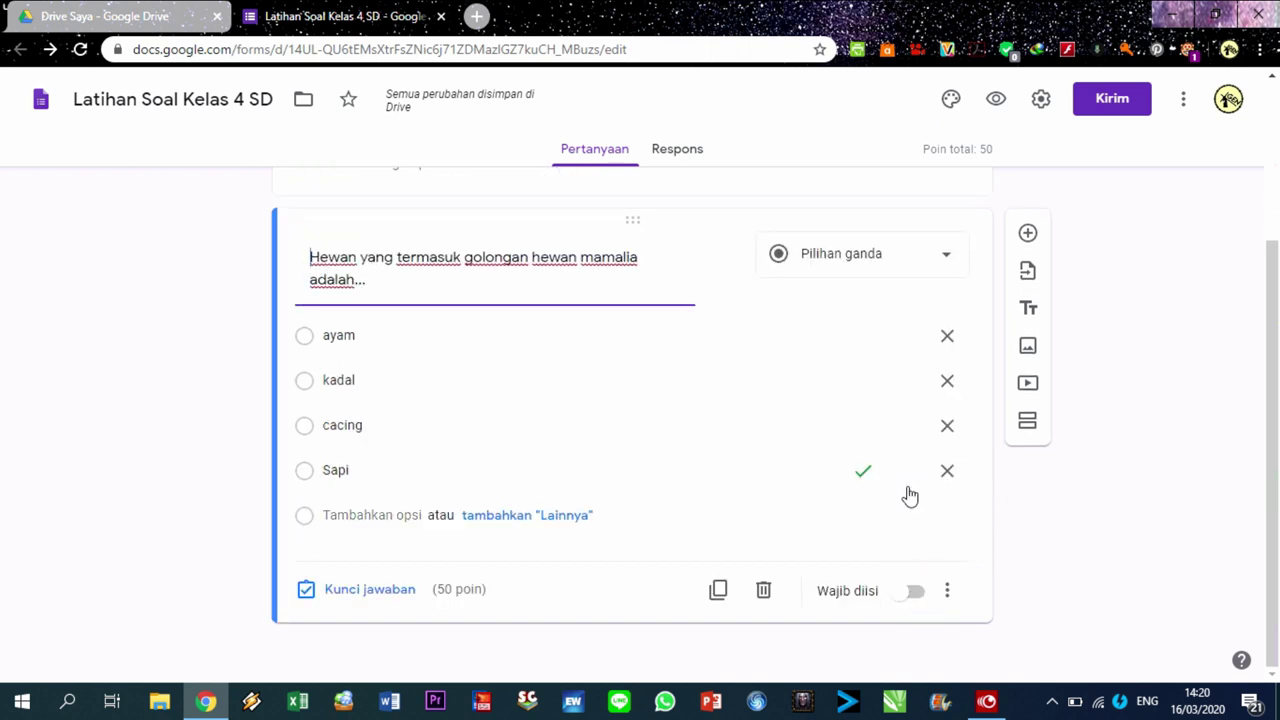
click(908, 596)
Add a new question below the mammal question and set its type to "Jawaban singkat".
click(1027, 232)
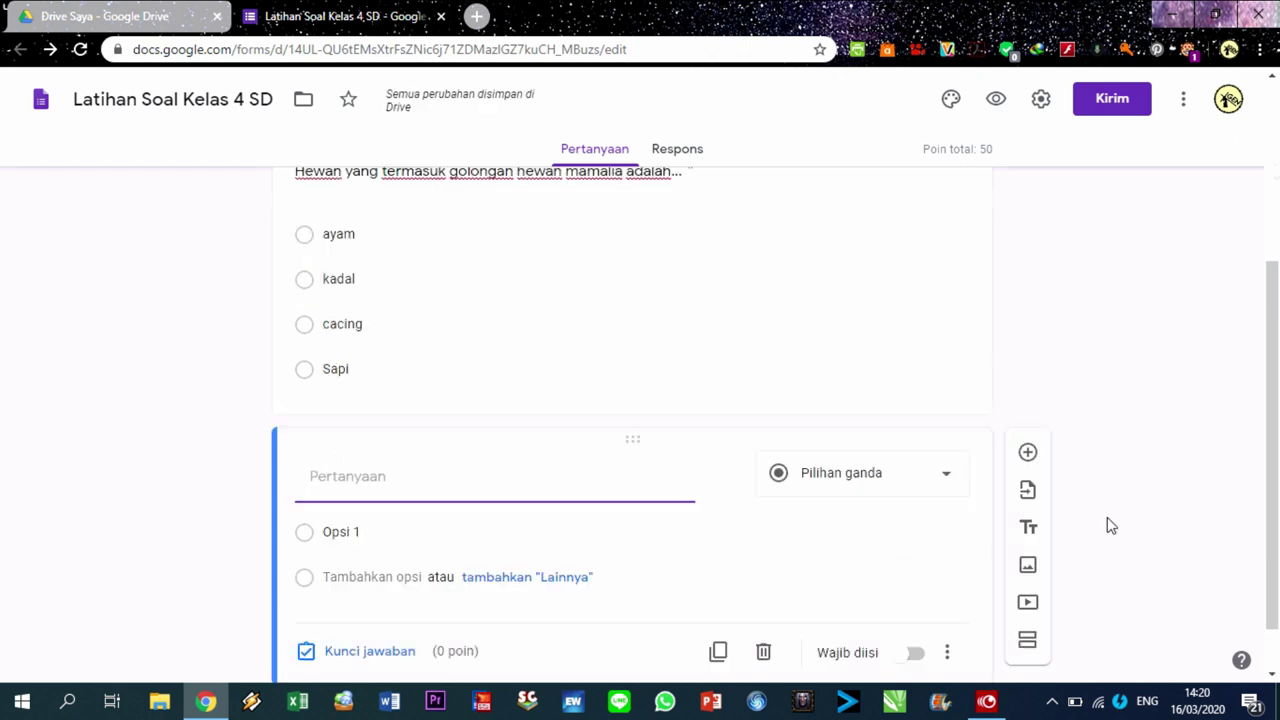
click(894, 476)
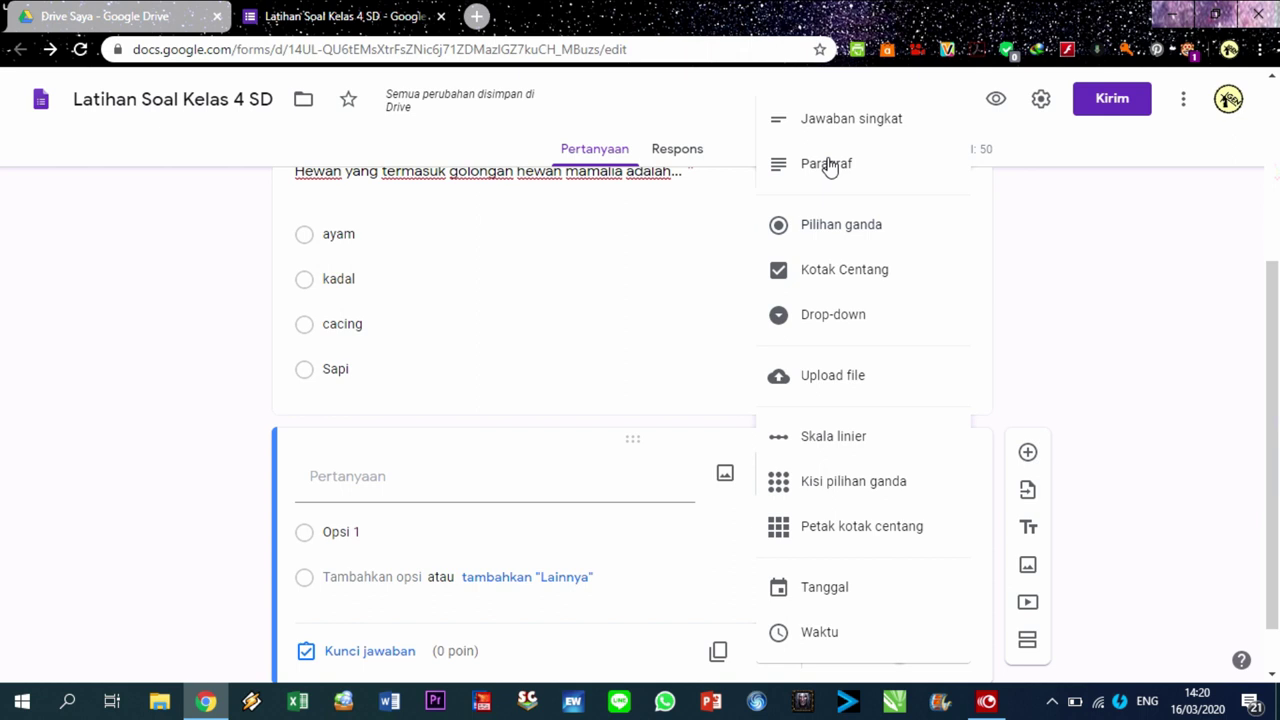
click(818, 126)
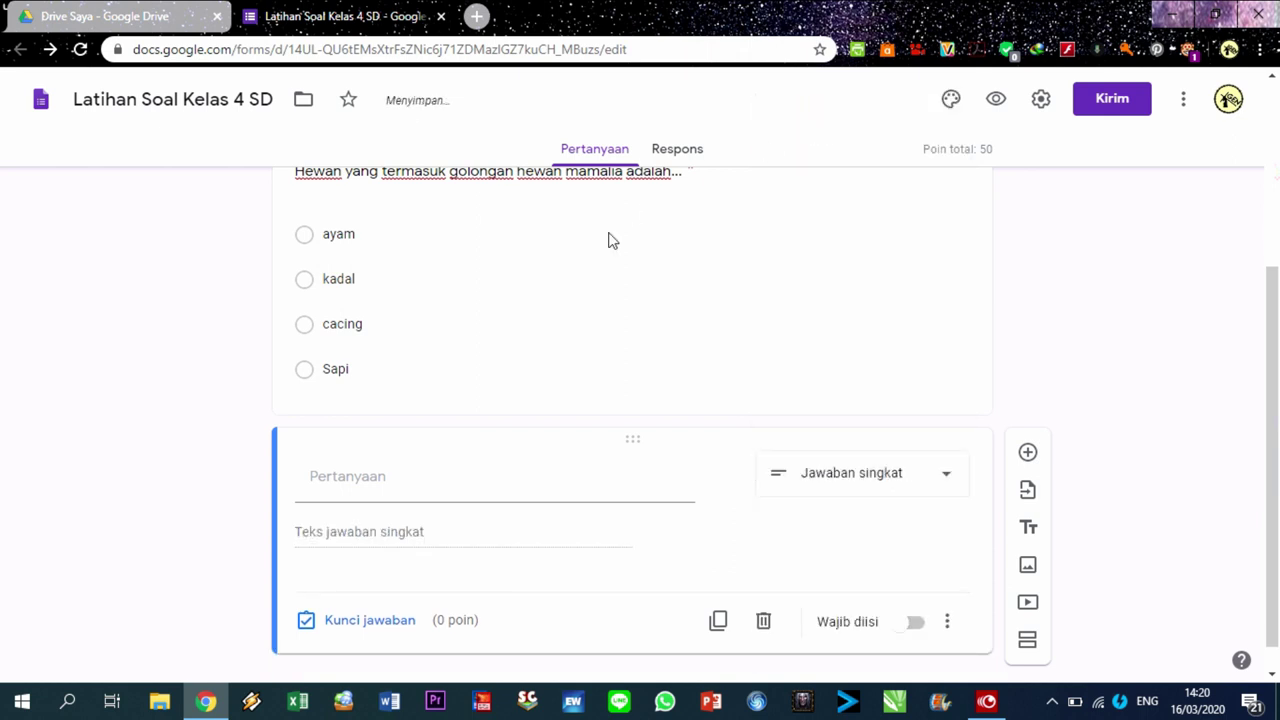
Enter "Sapi adalah termasuk hewan..." as the text of the short-answer question.
click(376, 498)
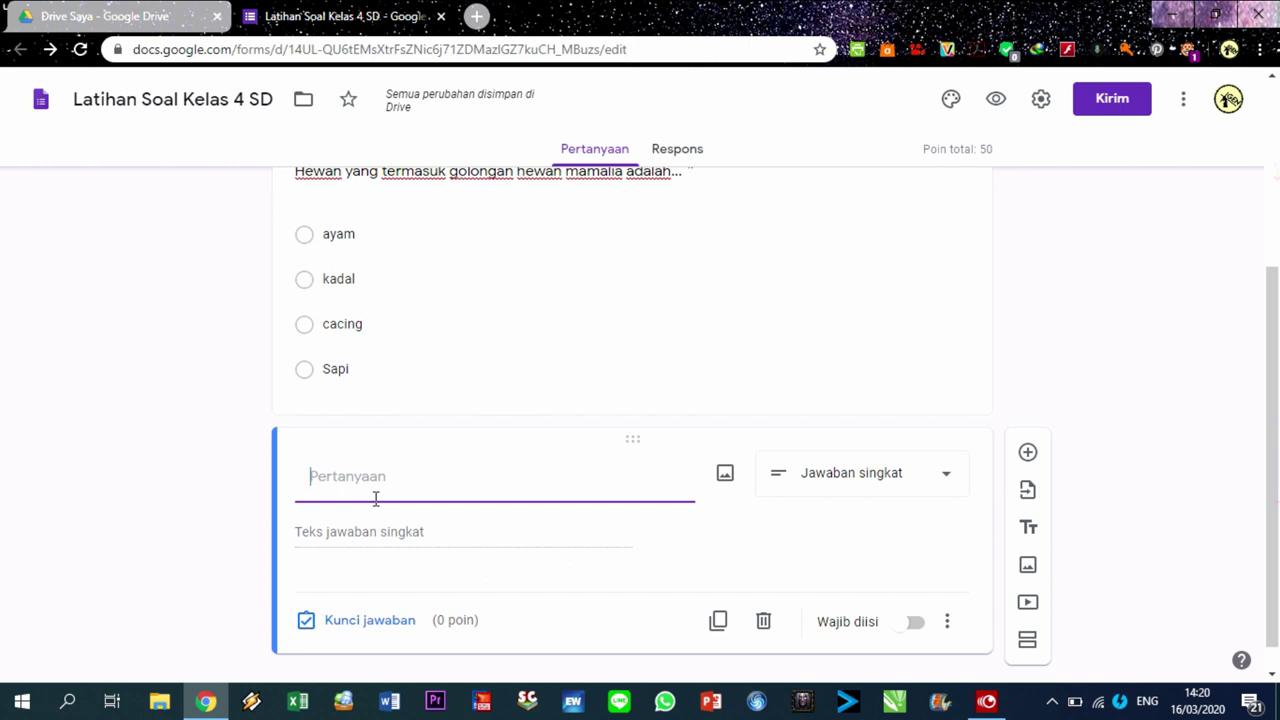
text(Sapi adalah termasuk )
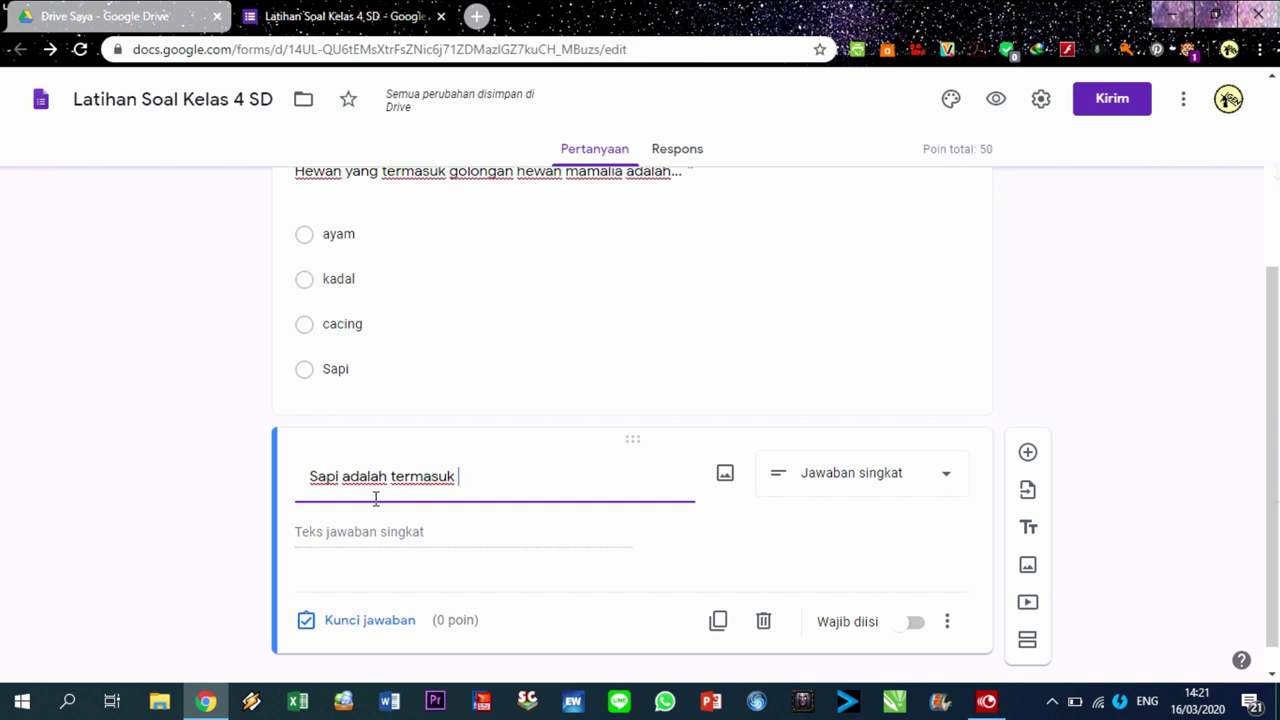
text(heawan)
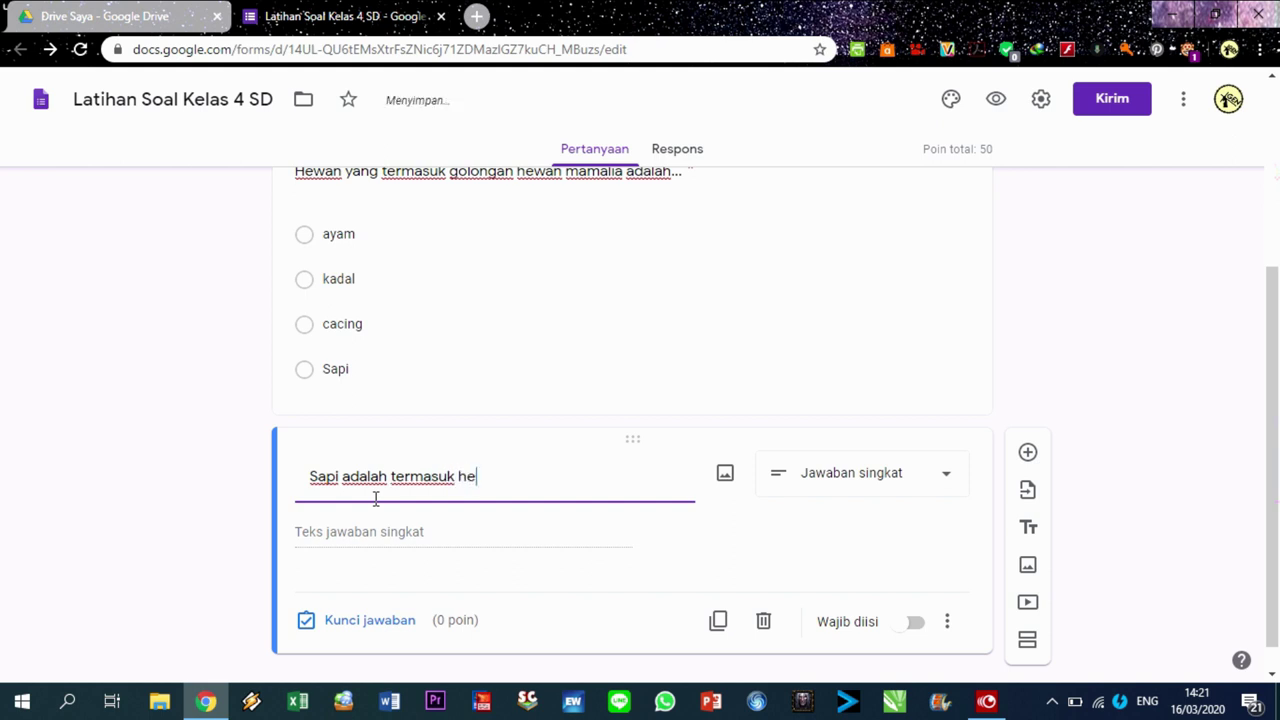
key(BackSpace)
key(BackSpace)
key(BackSpace)
key(BackSpace)
text(wan...)
click(403, 538)
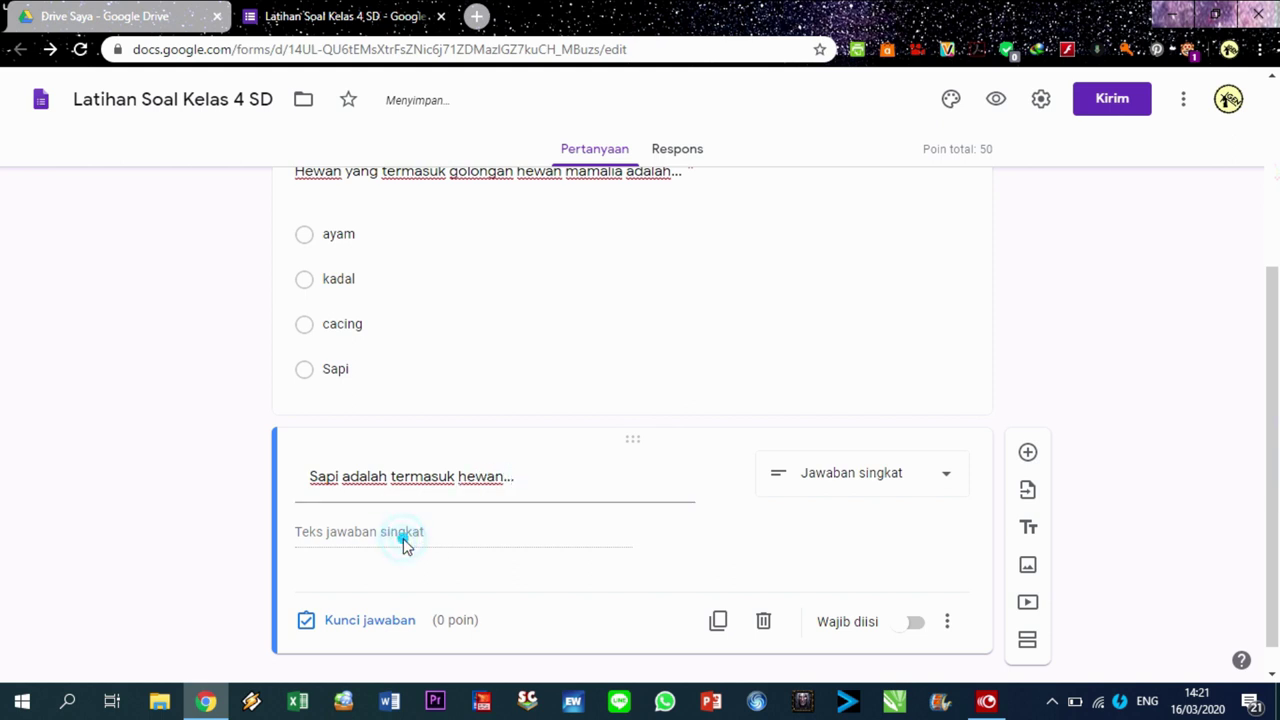
Add "mamalia" and the default "Jawaban yang Benar" as correct answers in the short-answer question's answer key.
click(360, 620)
click(1272, 420)
drag(1274, 420, 1274, 490)
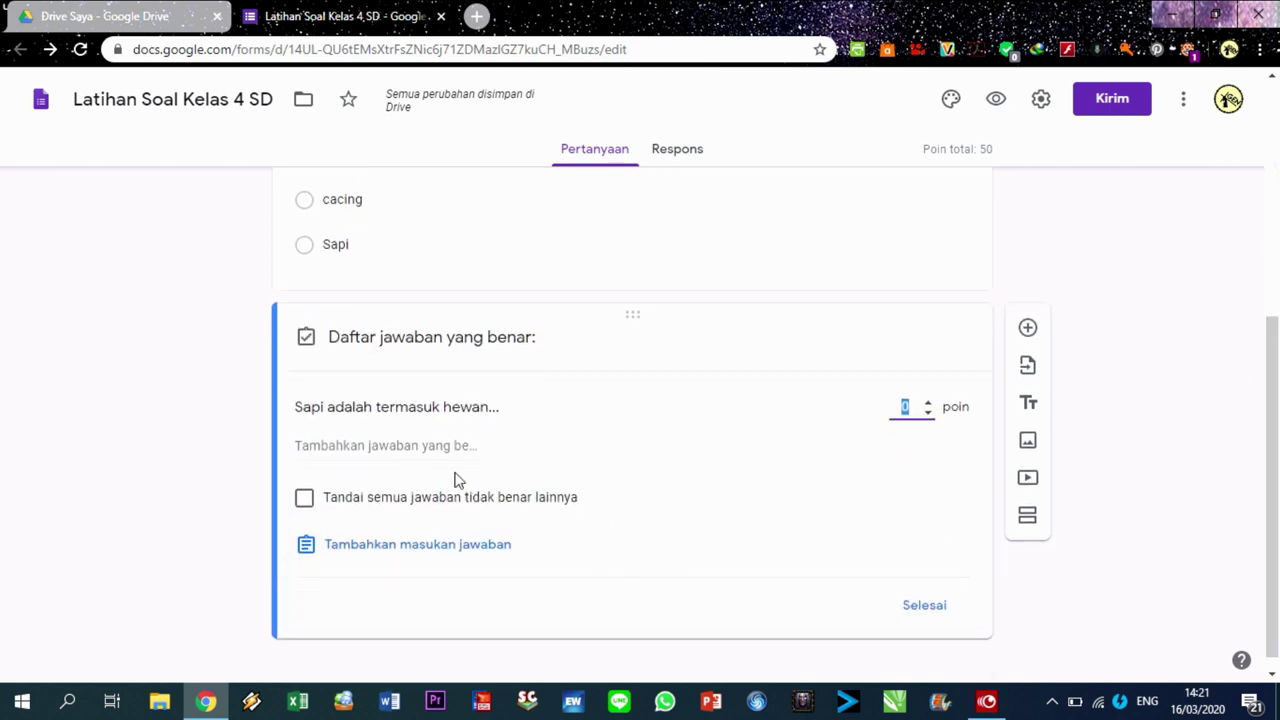
click(413, 447)
key(BackSpace)
text(mamalia)
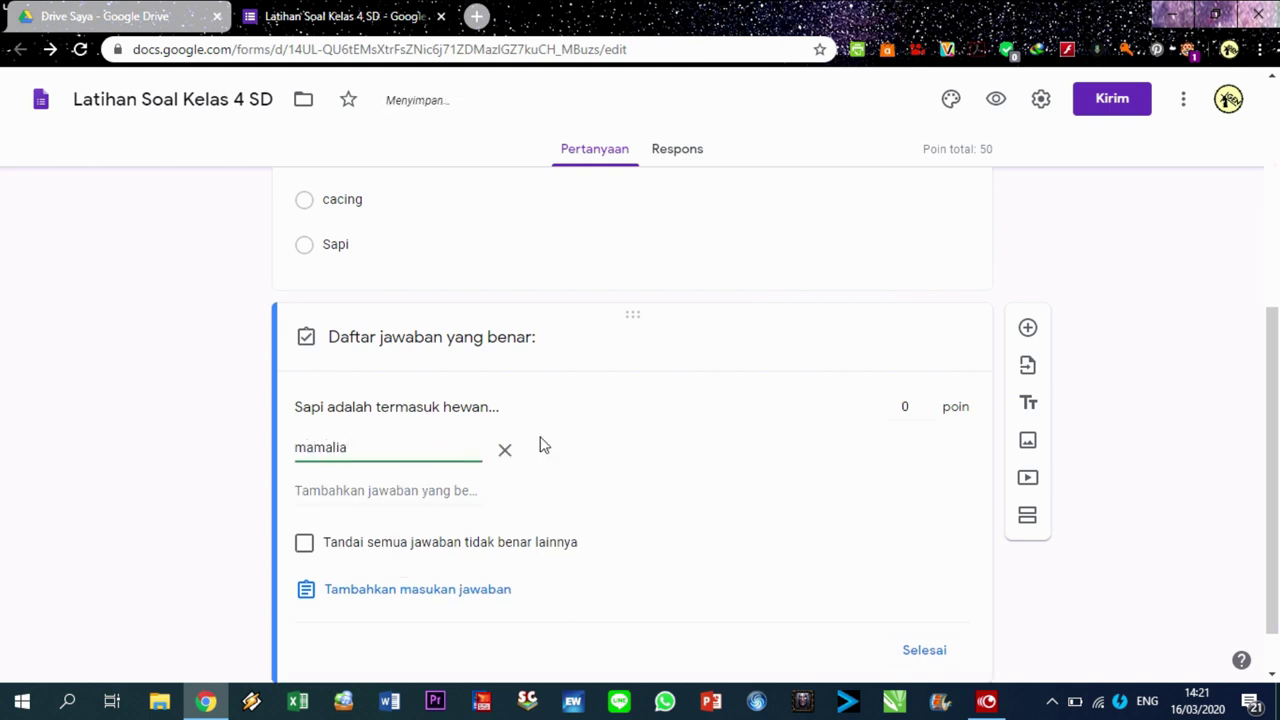
click(426, 497)
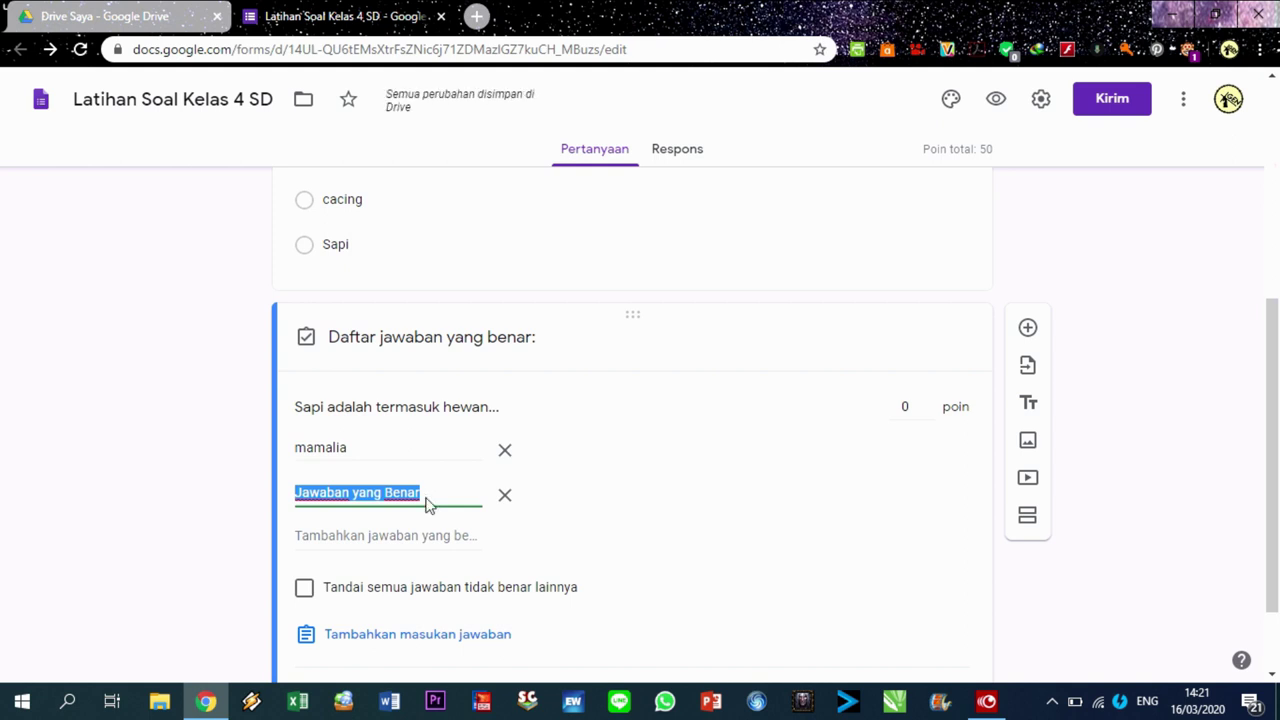
Mark all other answers to the short-answer question as incorrect and assign it 50 points.
click(304, 599)
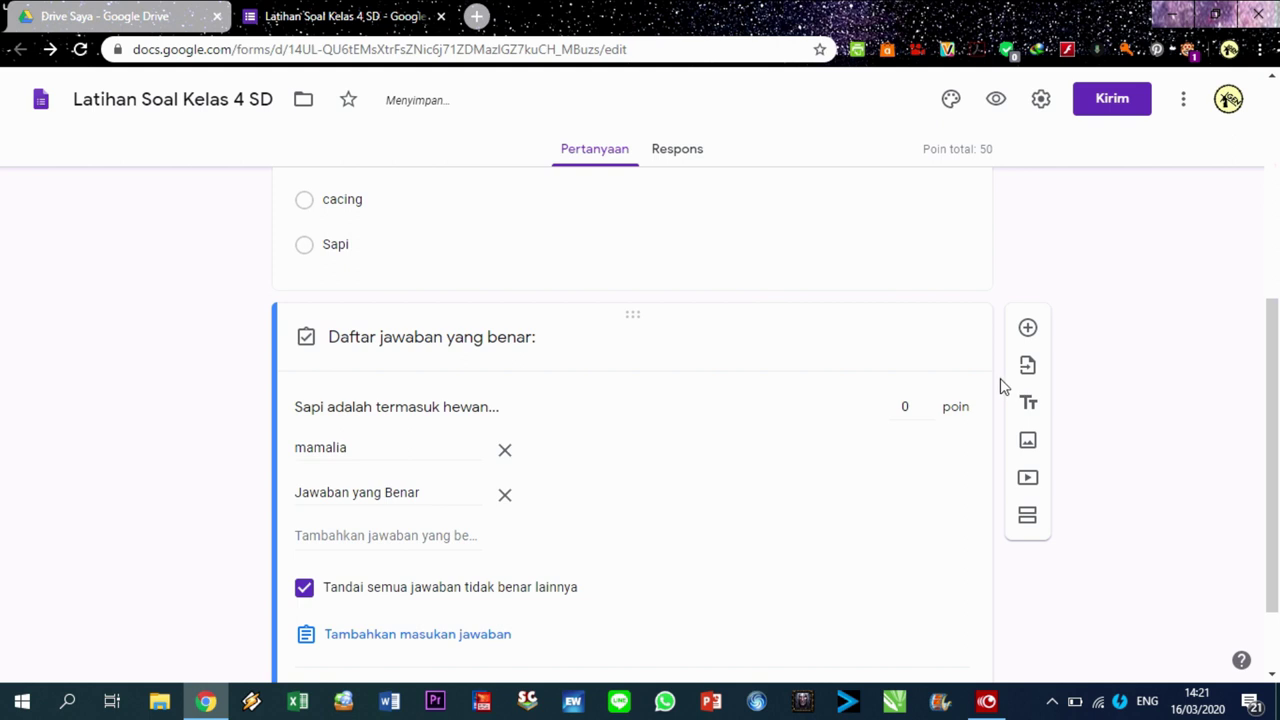
click(908, 405)
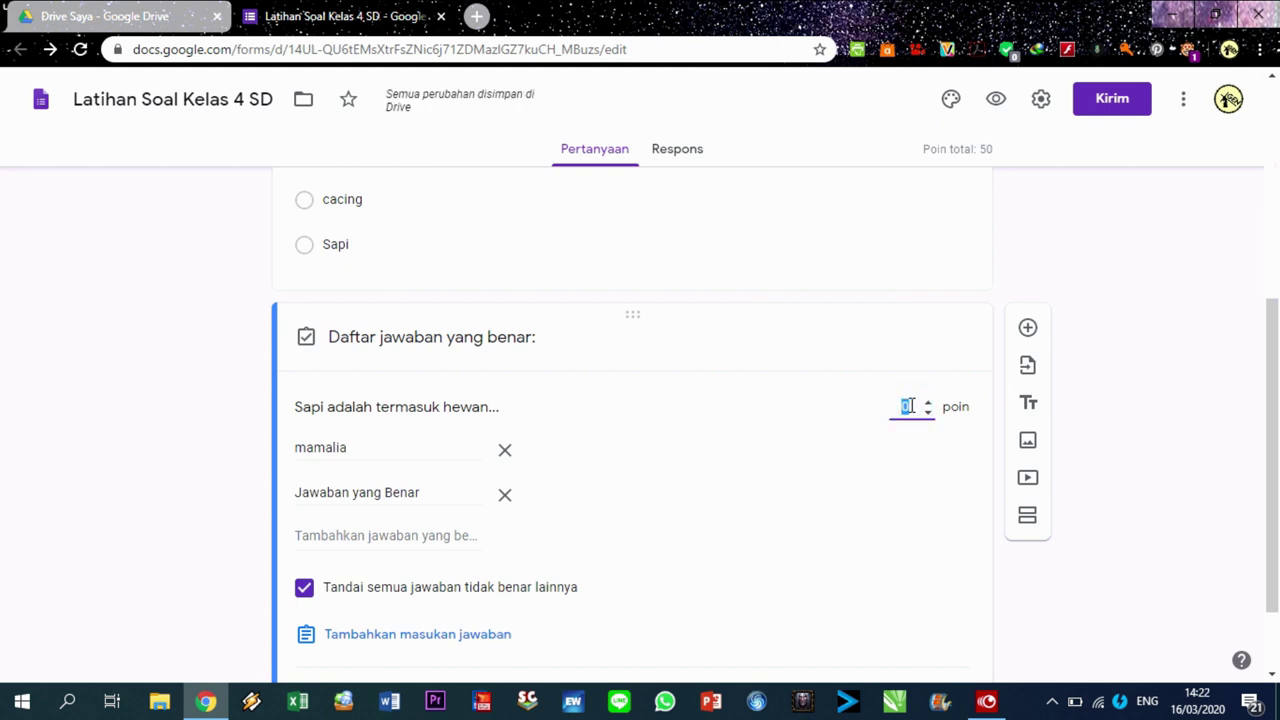
text(50)
drag(1277, 459, 1277, 513)
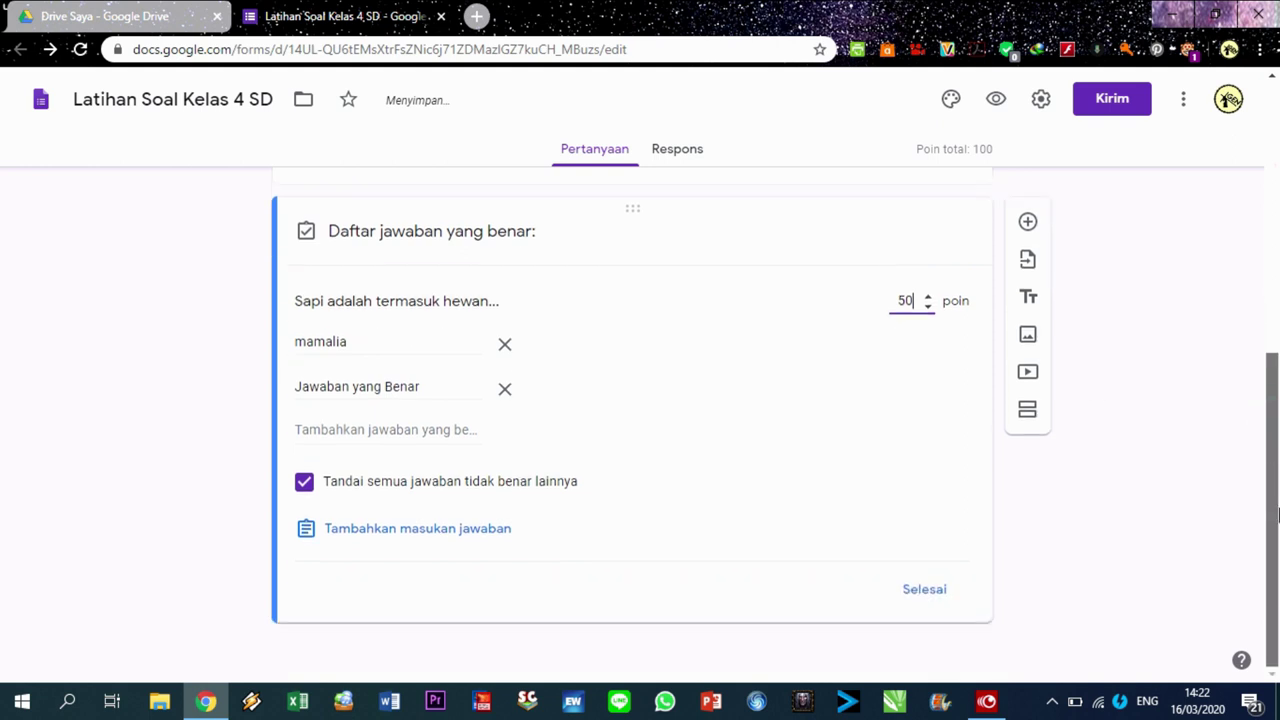
click(926, 589)
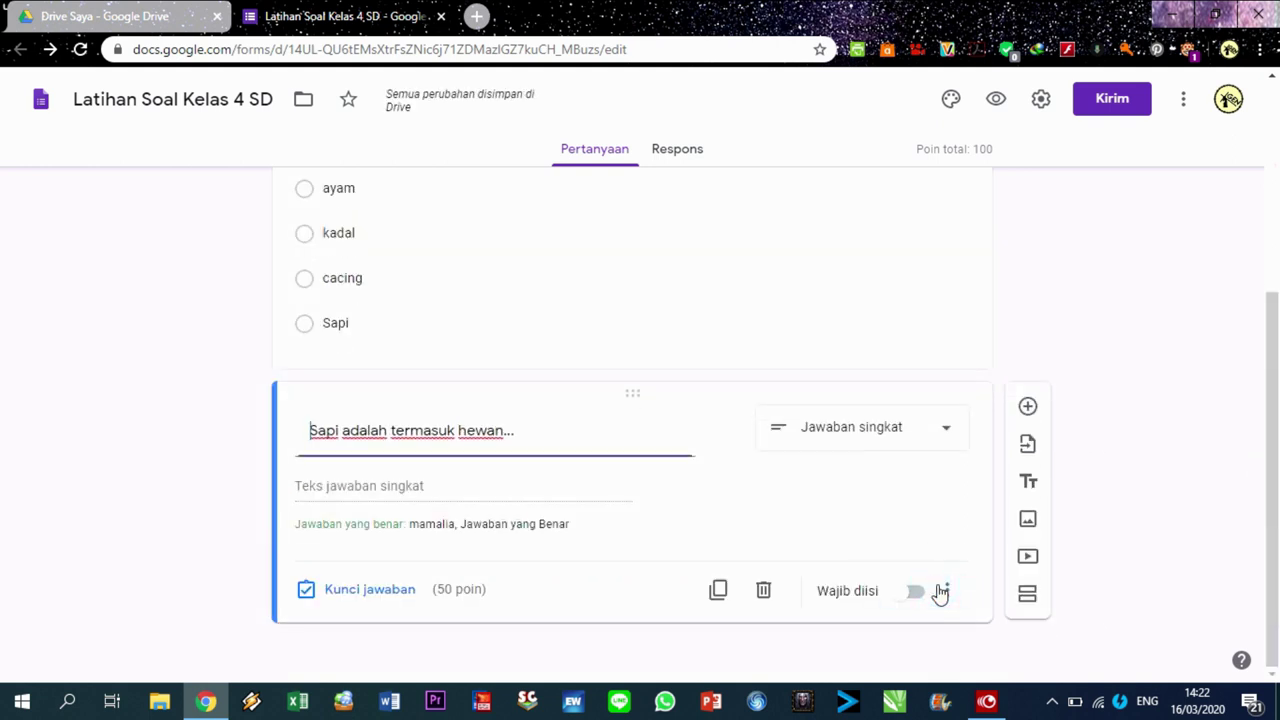
key(ctrl+l)
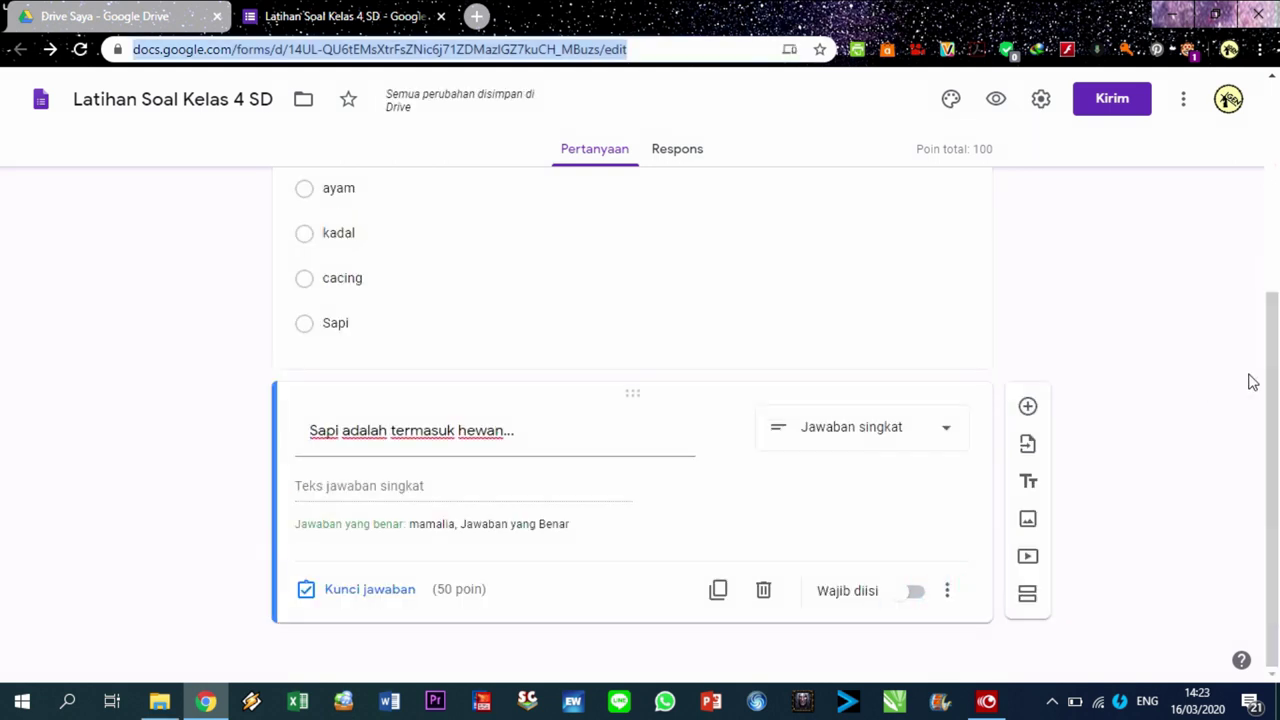
click(1273, 410)
scroll(1273, 410, up, 4)
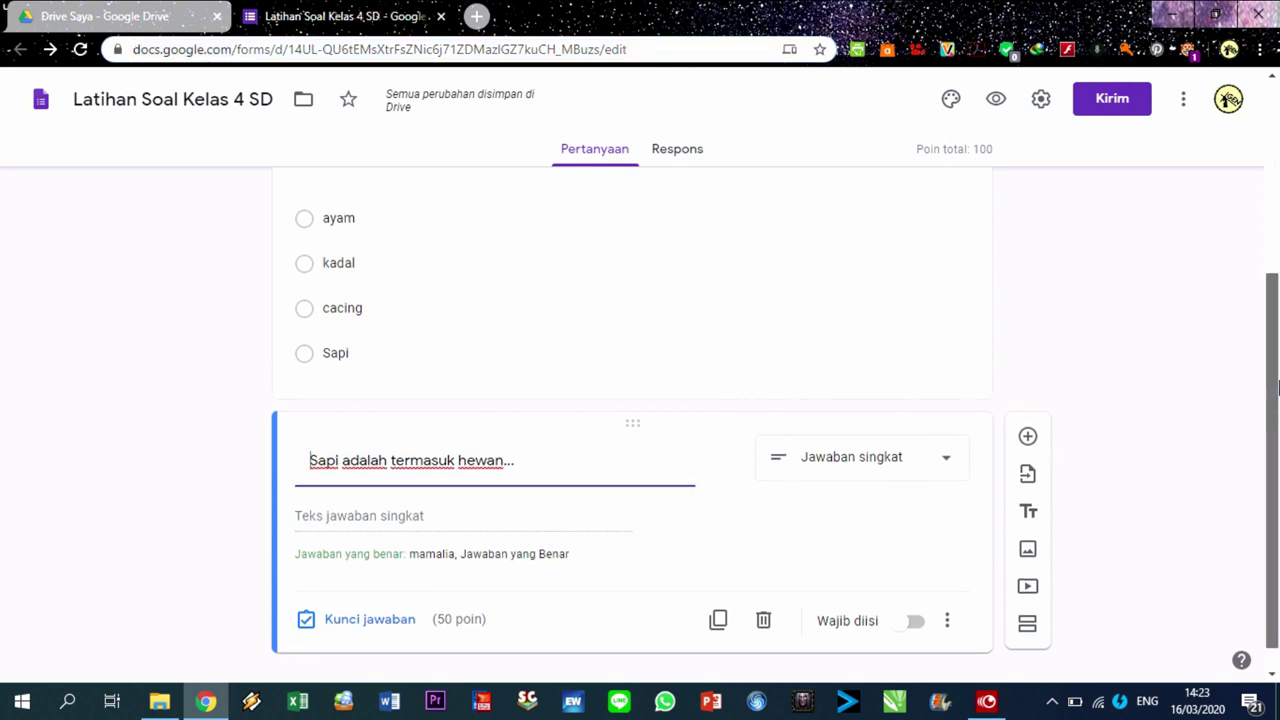
scroll(1277, 270, down, 3)
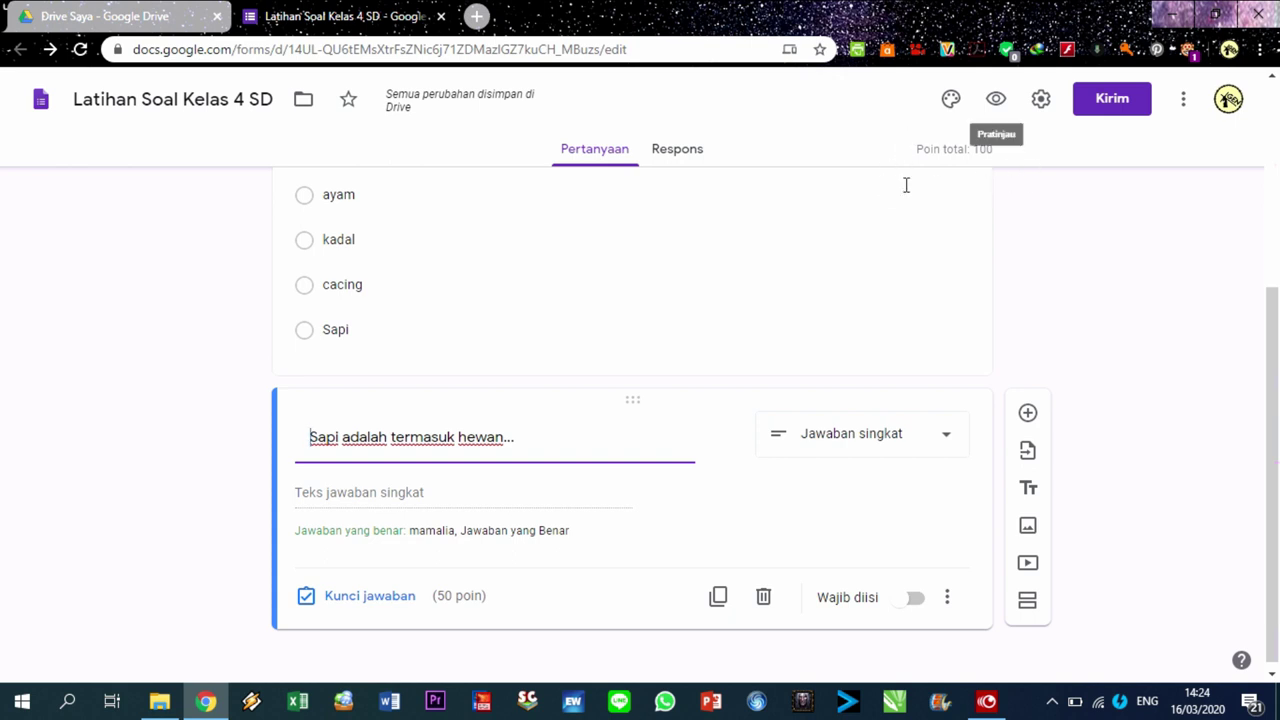
drag(1272, 432, 1277, 402)
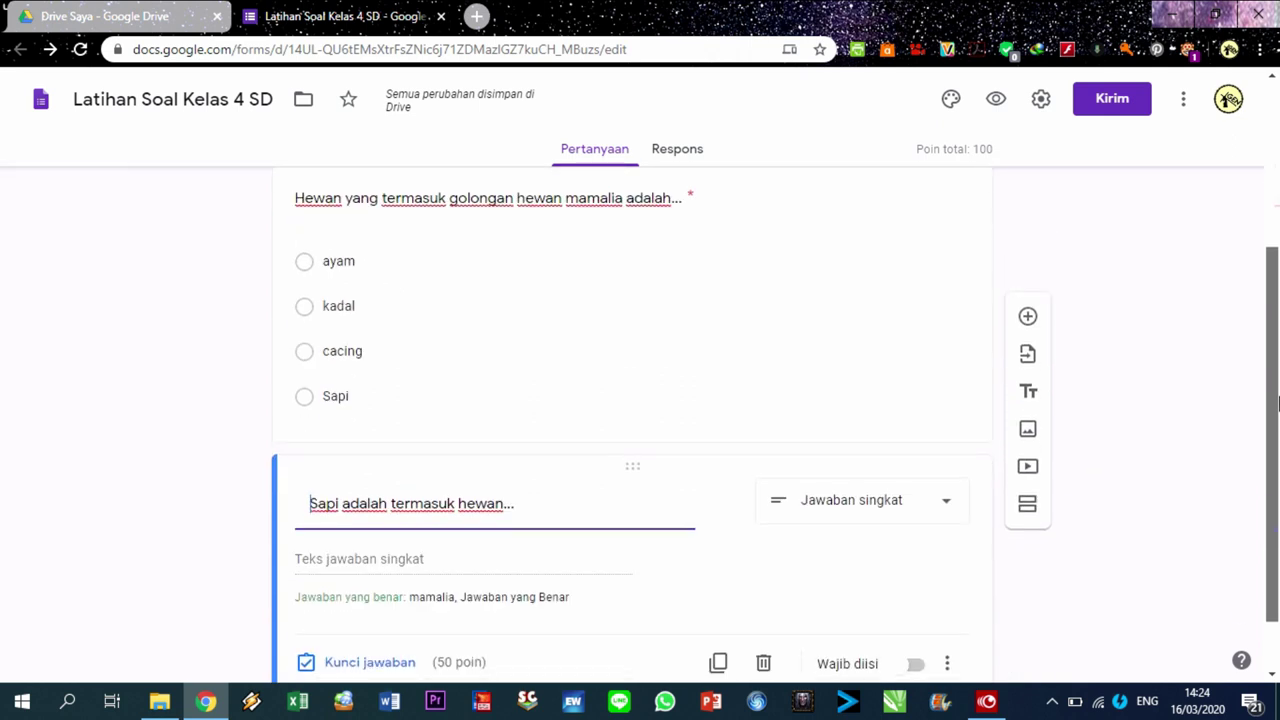
Open the form's sending options and copy its link with the URL shortened.
click(1114, 101)
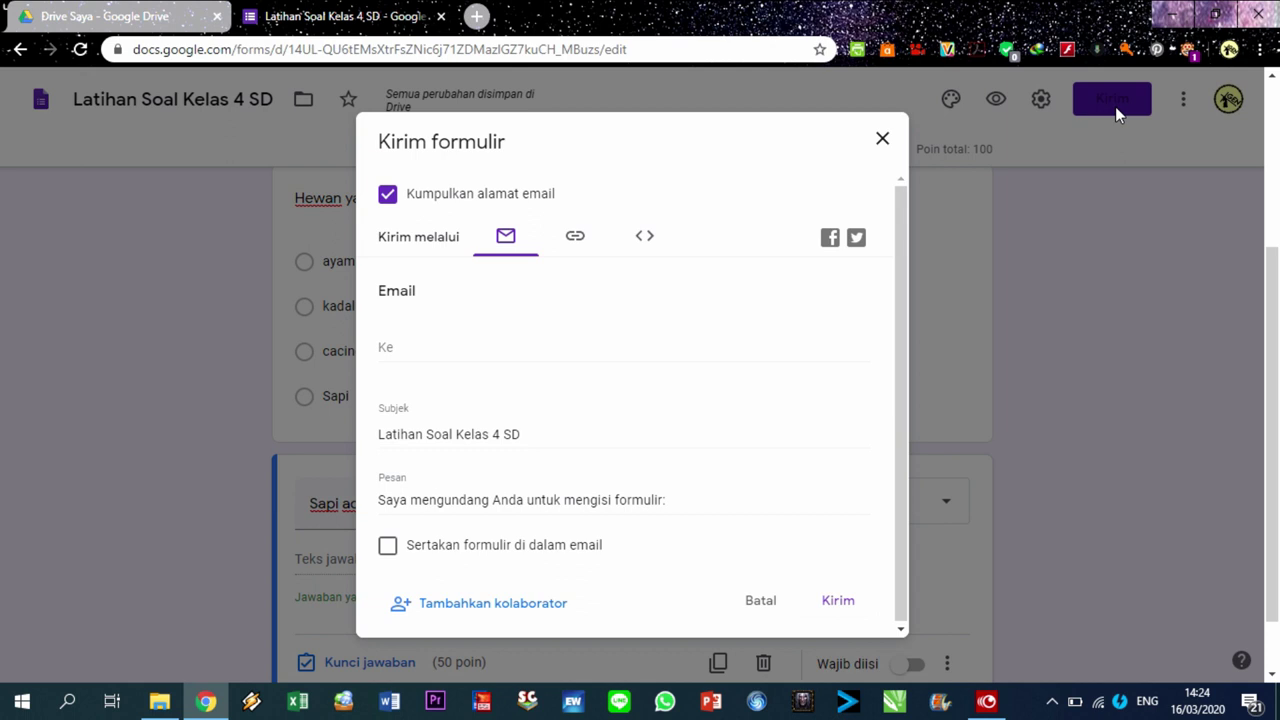
click(394, 348)
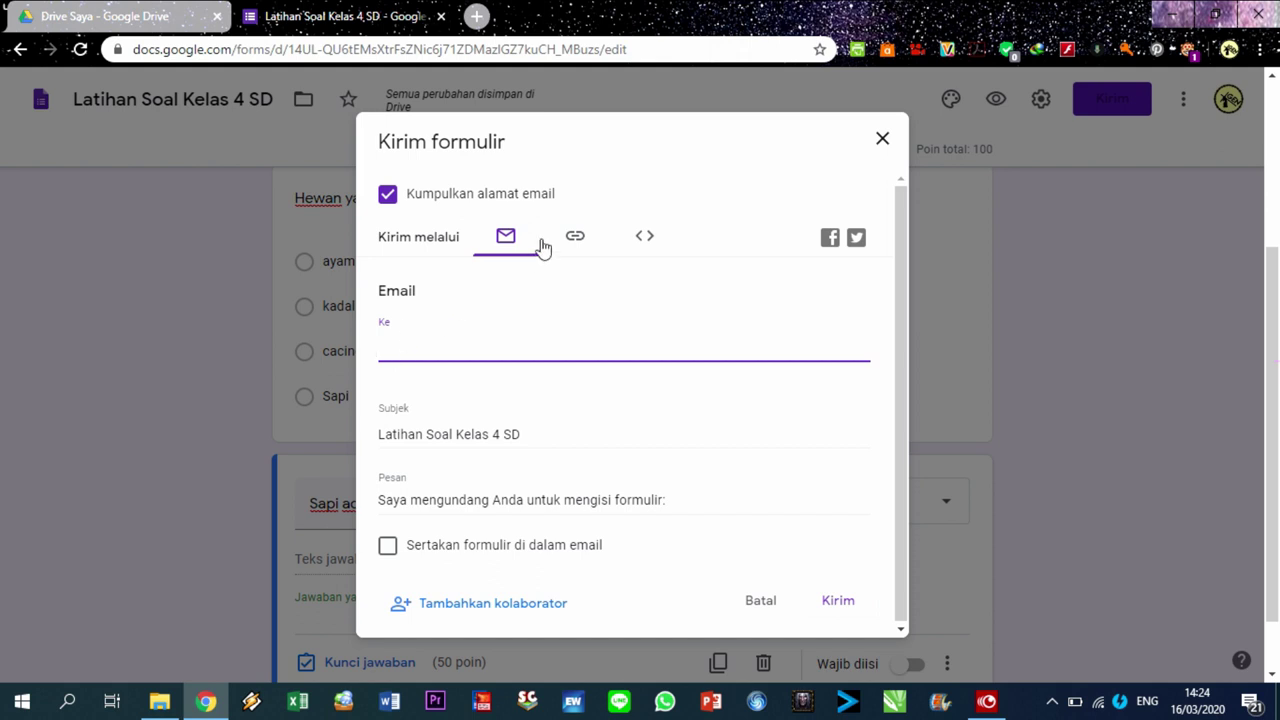
click(580, 238)
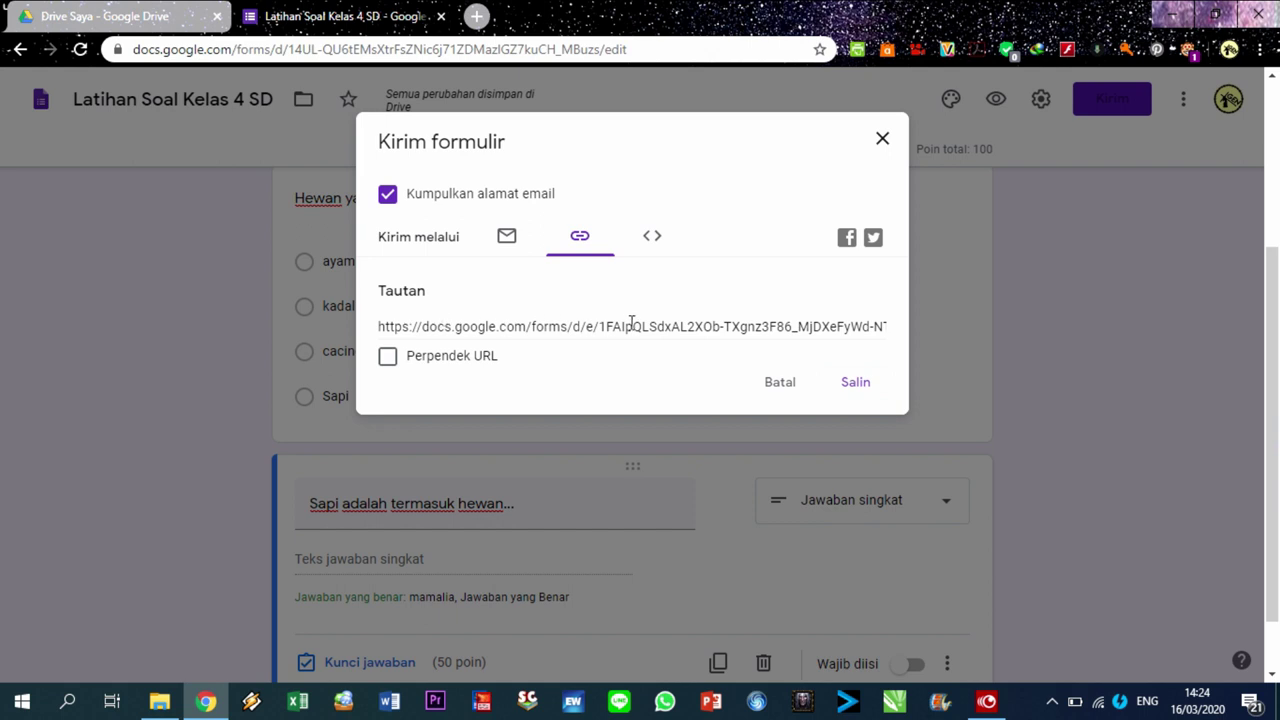
click(443, 326)
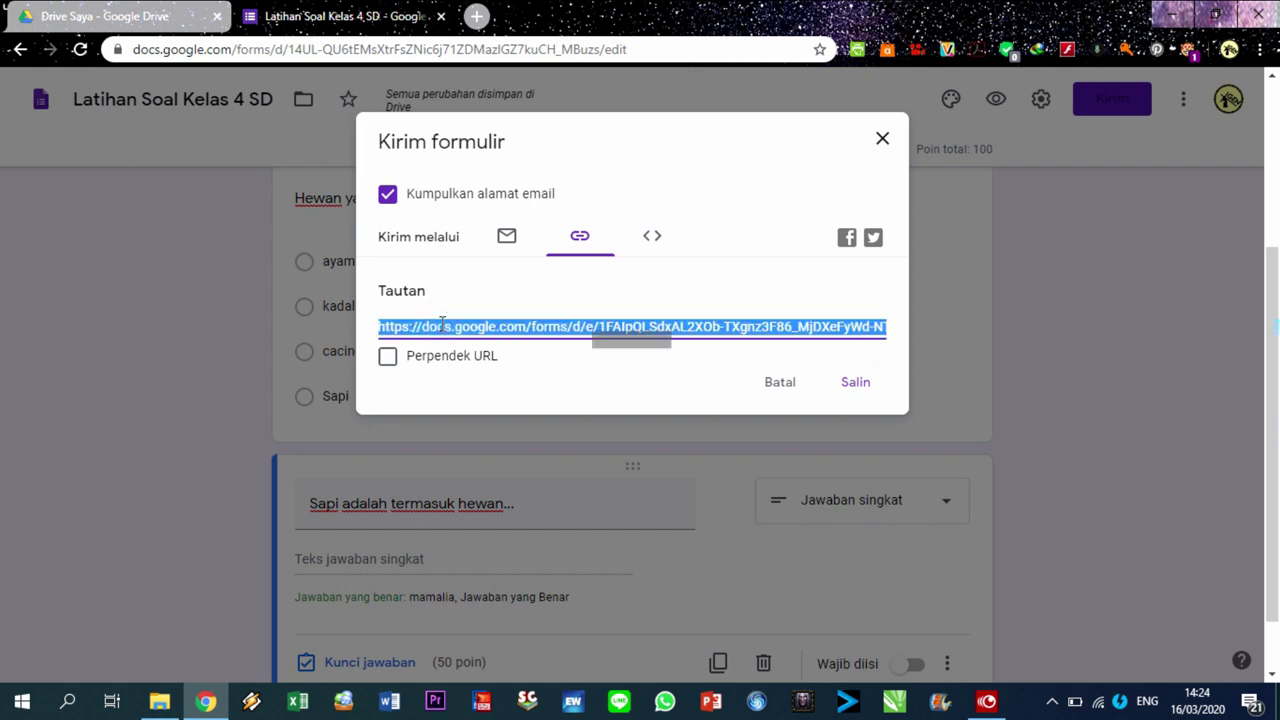
click(388, 359)
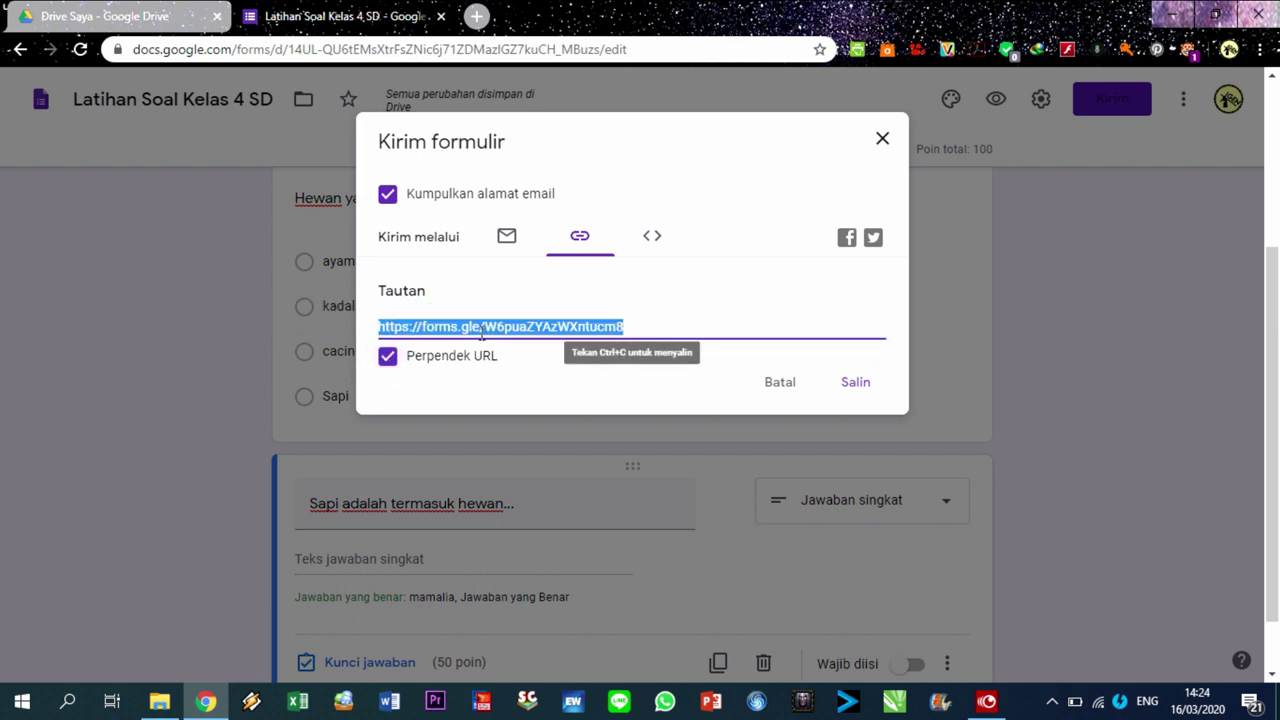
click(838, 386)
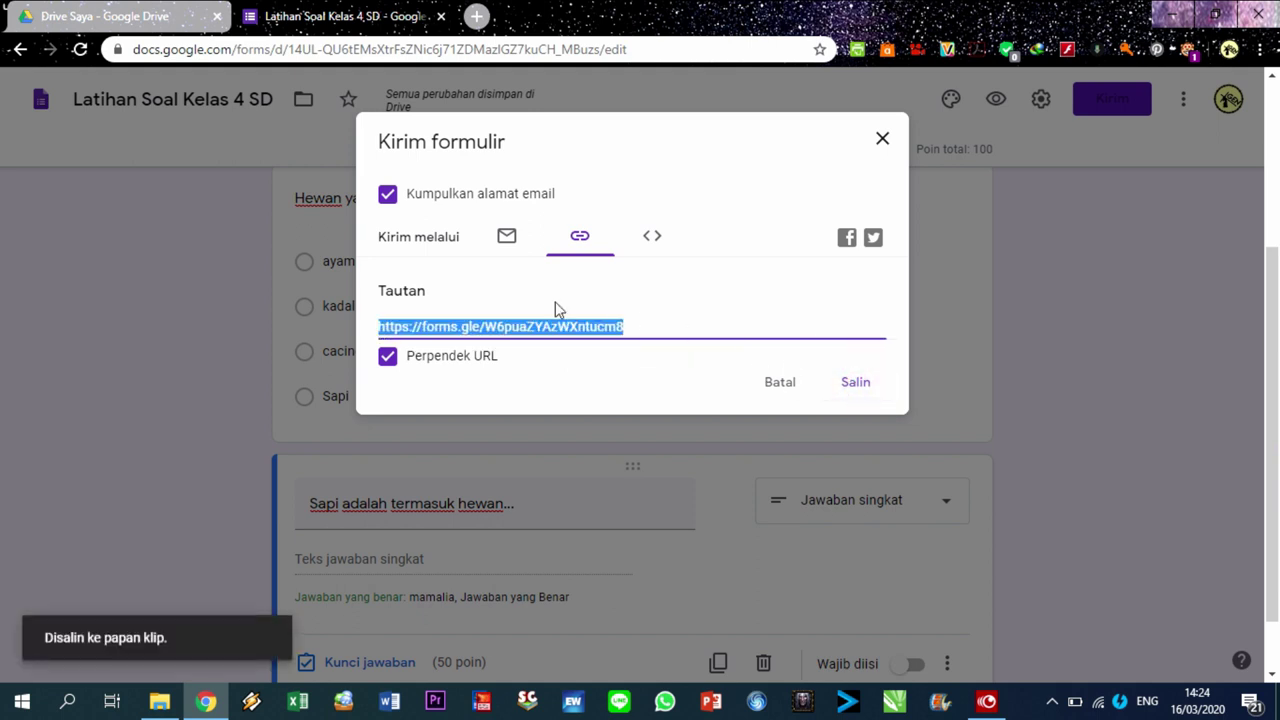
Switch to sending the form by email and enter the recipient's e-mail address.
click(505, 238)
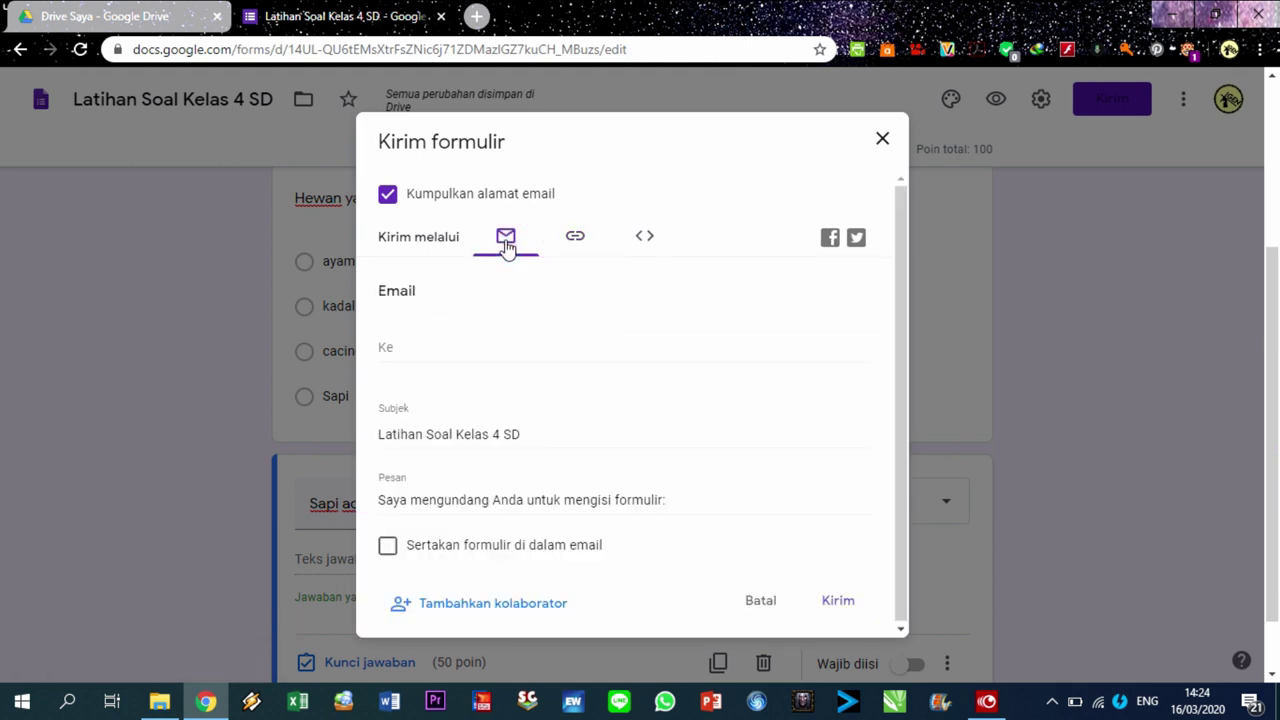
click(430, 343)
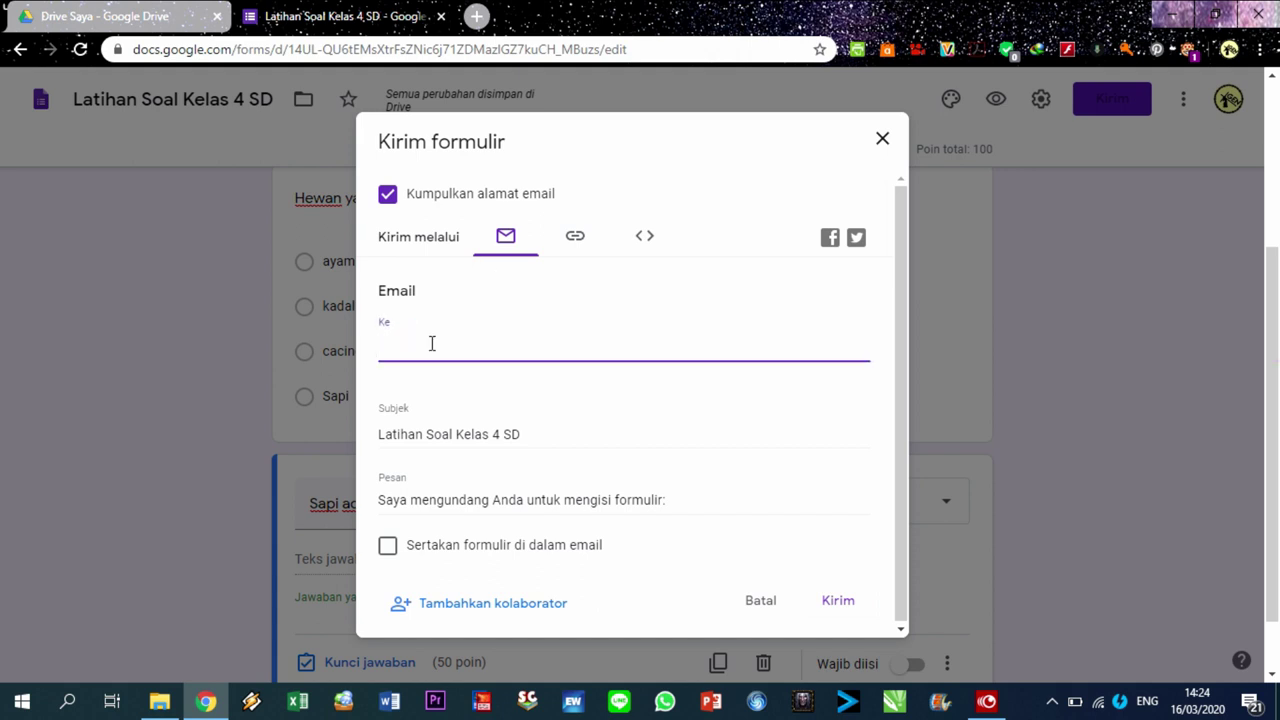
text(ju)
key(Return)
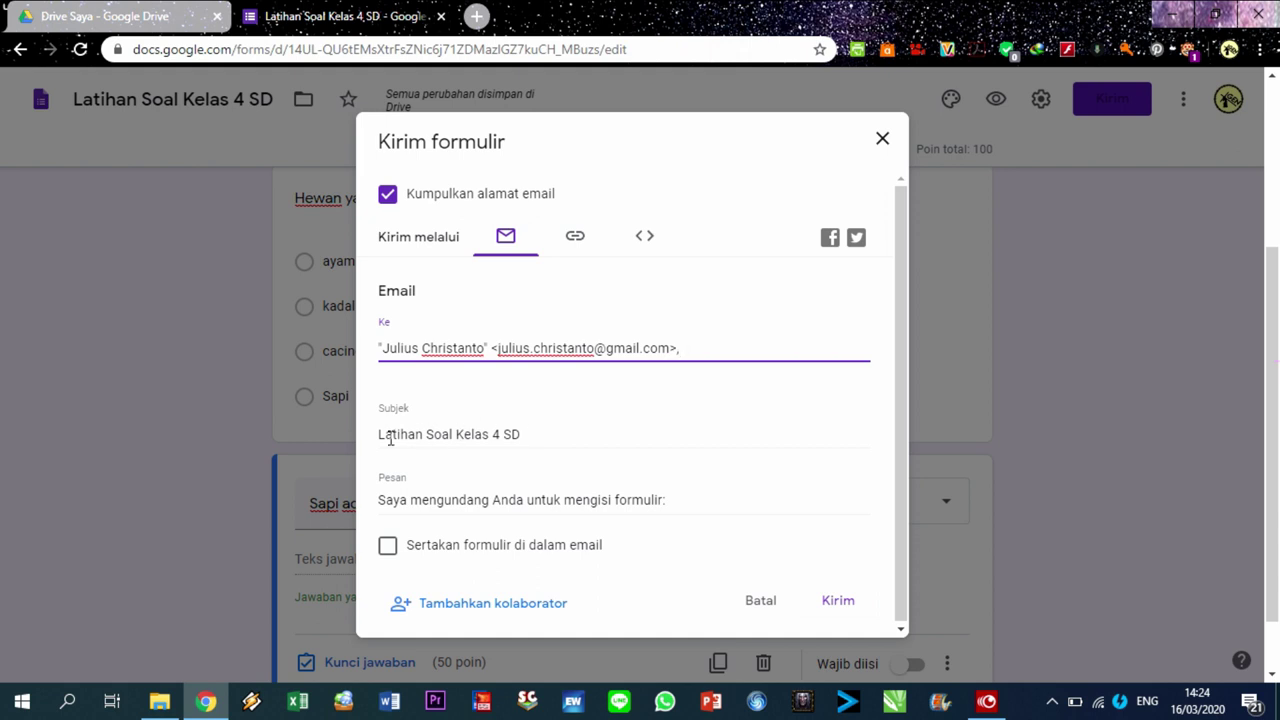
Replace the email invitation's message with "saya memberkan soal latihan IPA kelas 4 SD, silahkan dikerjakan".
click(533, 435)
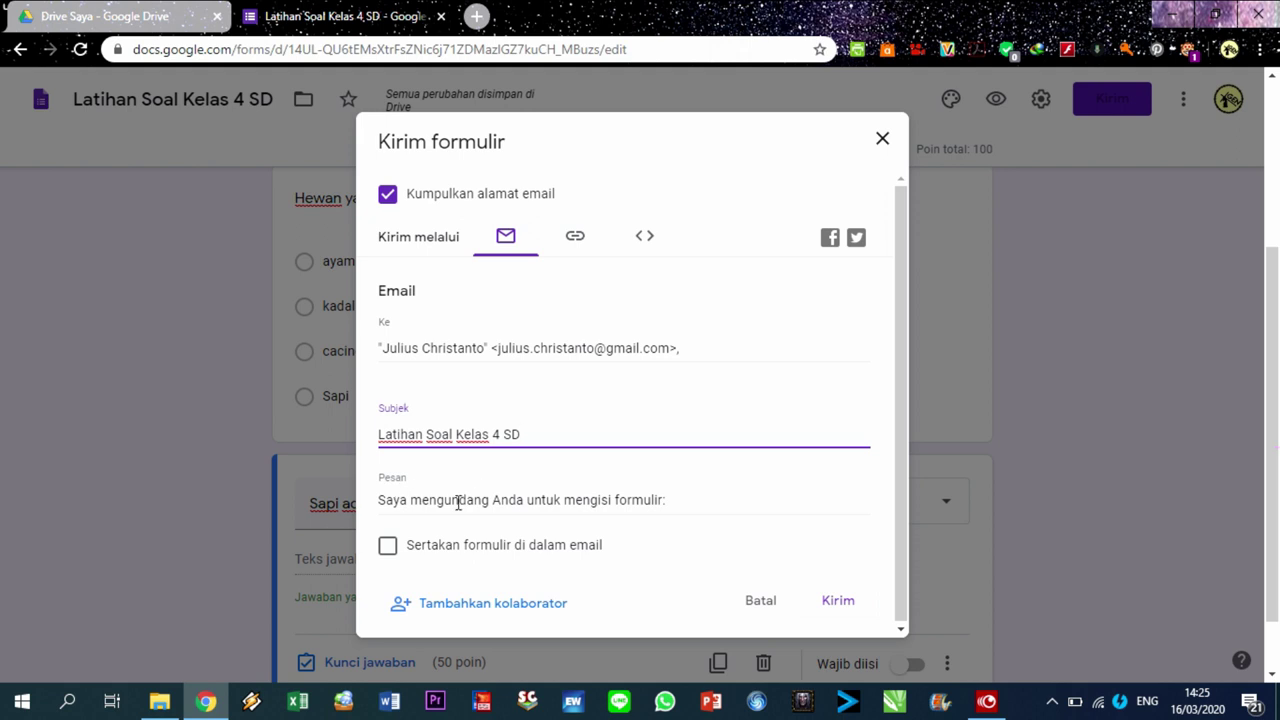
click(677, 502)
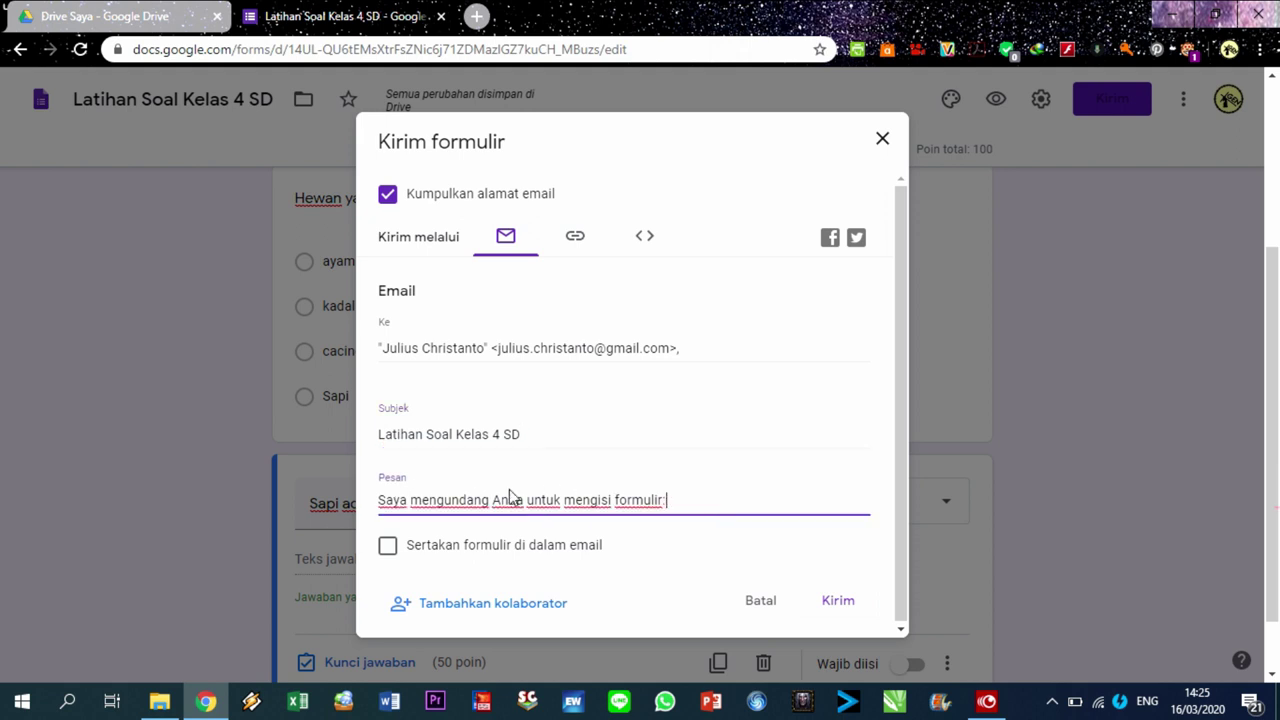
right_click(431, 490)
click(431, 490)
triple_click(431, 496)
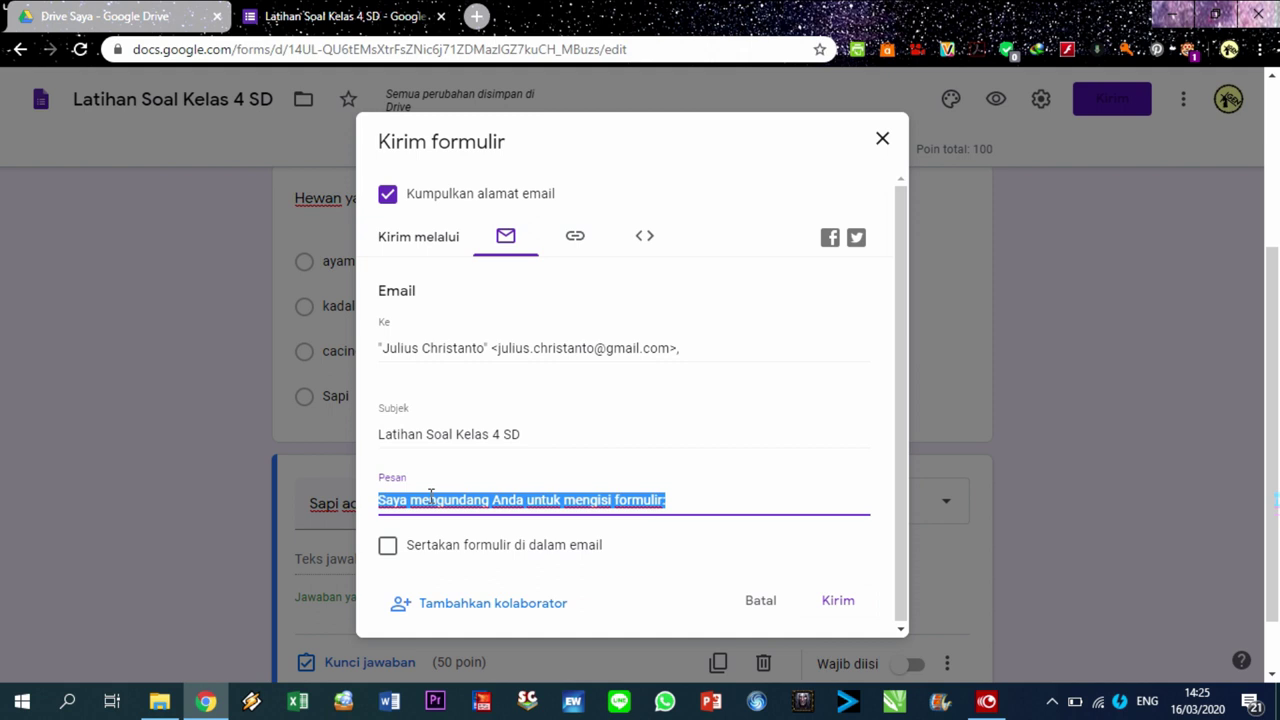
text(saya )
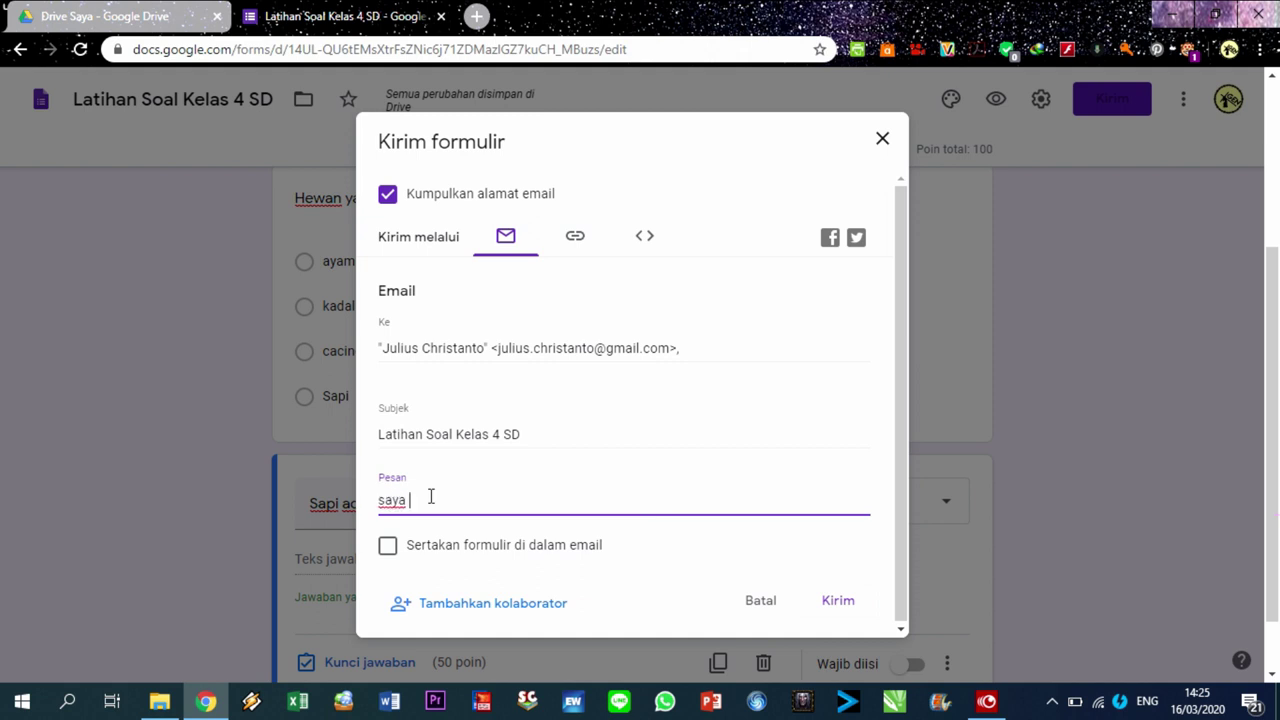
text(memberkan soal latihan )
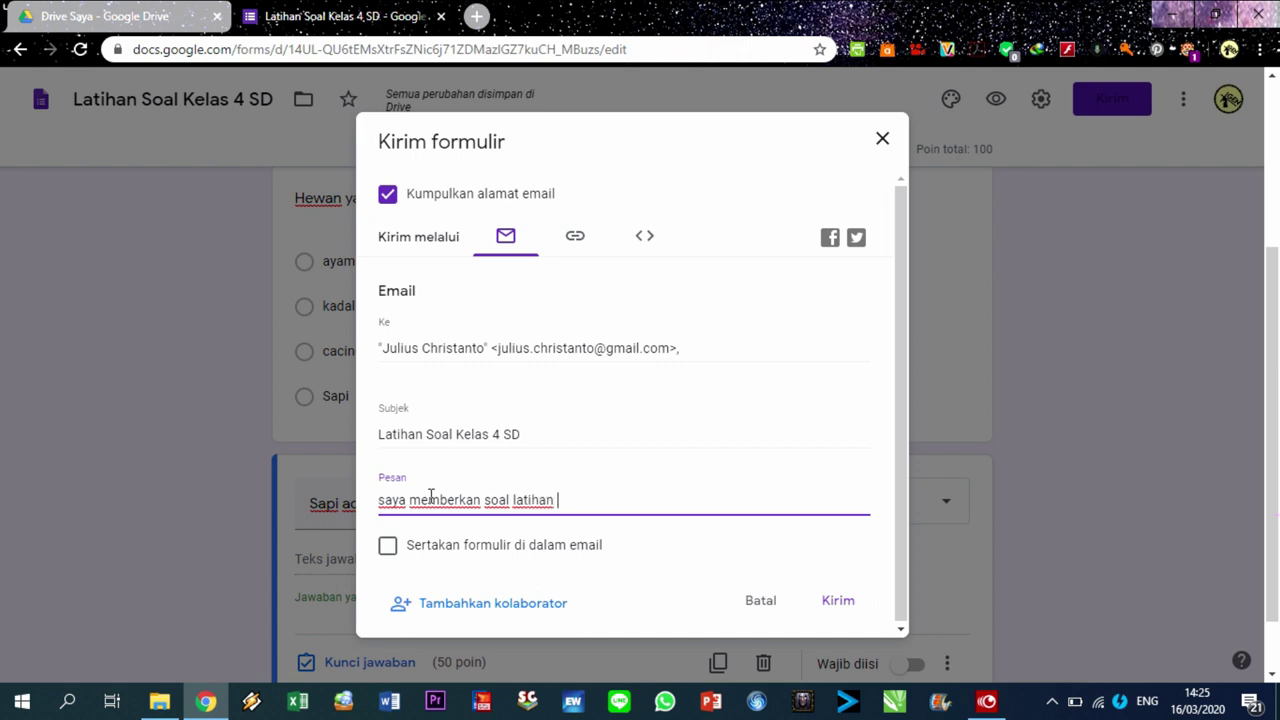
text(IPA kelas 4 SD, silahkan dikerjakan)
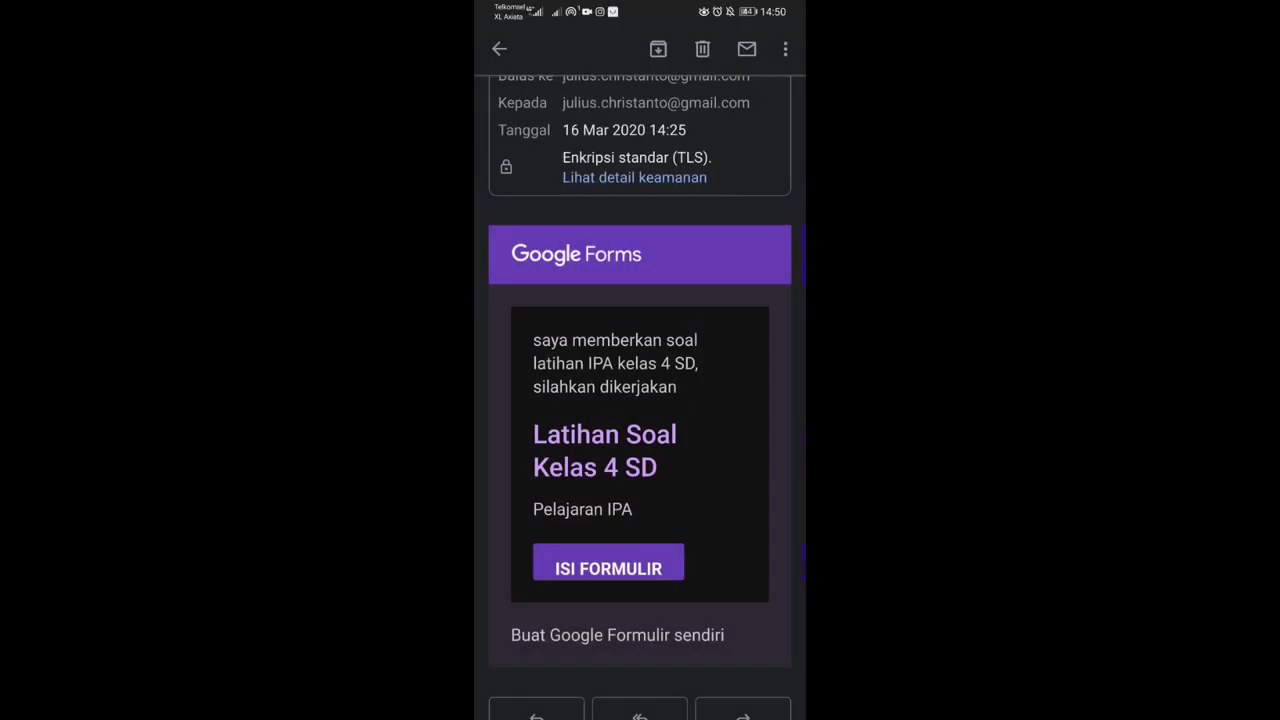
Open the quiz from the invitation email received on the phone and fill in the respondent's email address.
drag(741, 441, 745, 413)
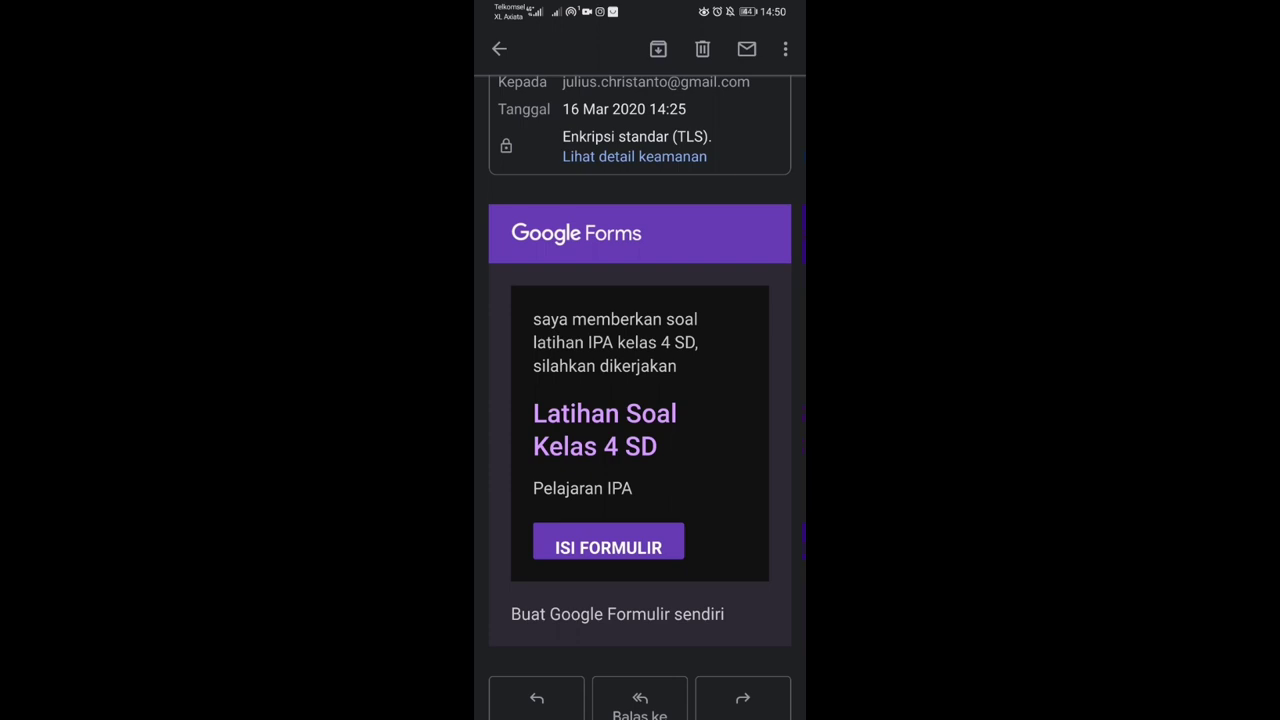
click(592, 533)
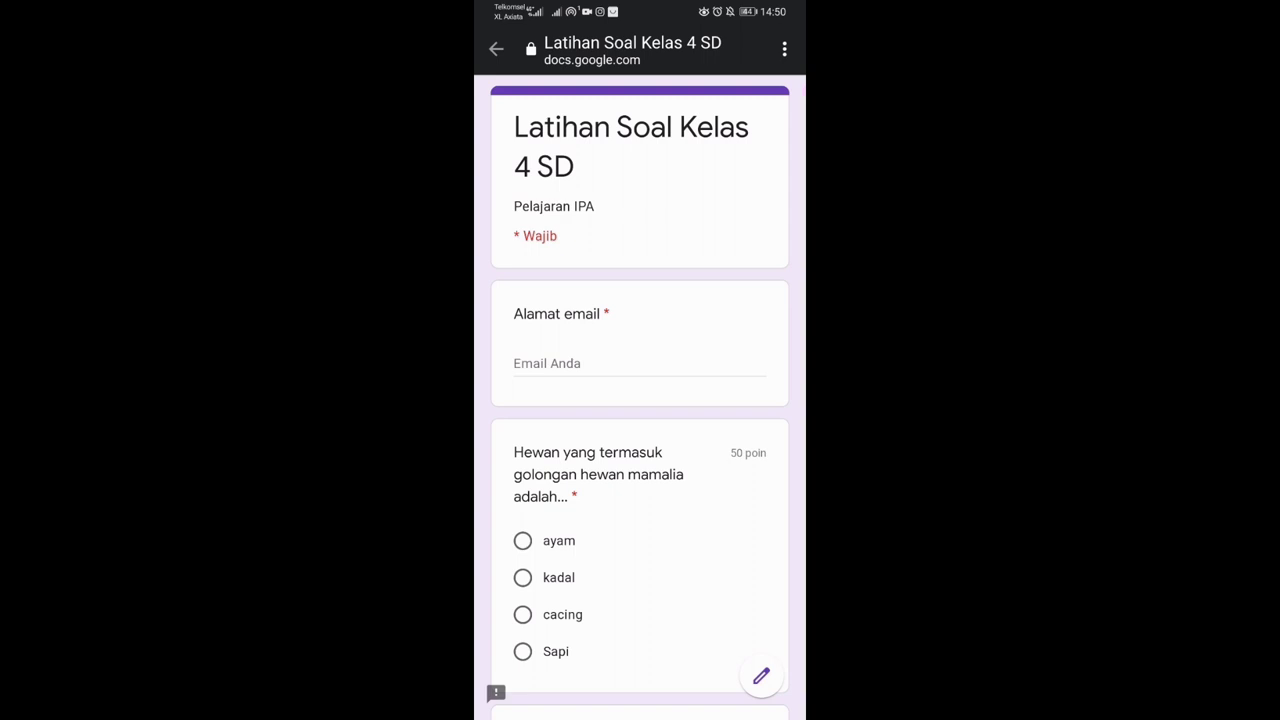
scroll(568, 514, down, 1)
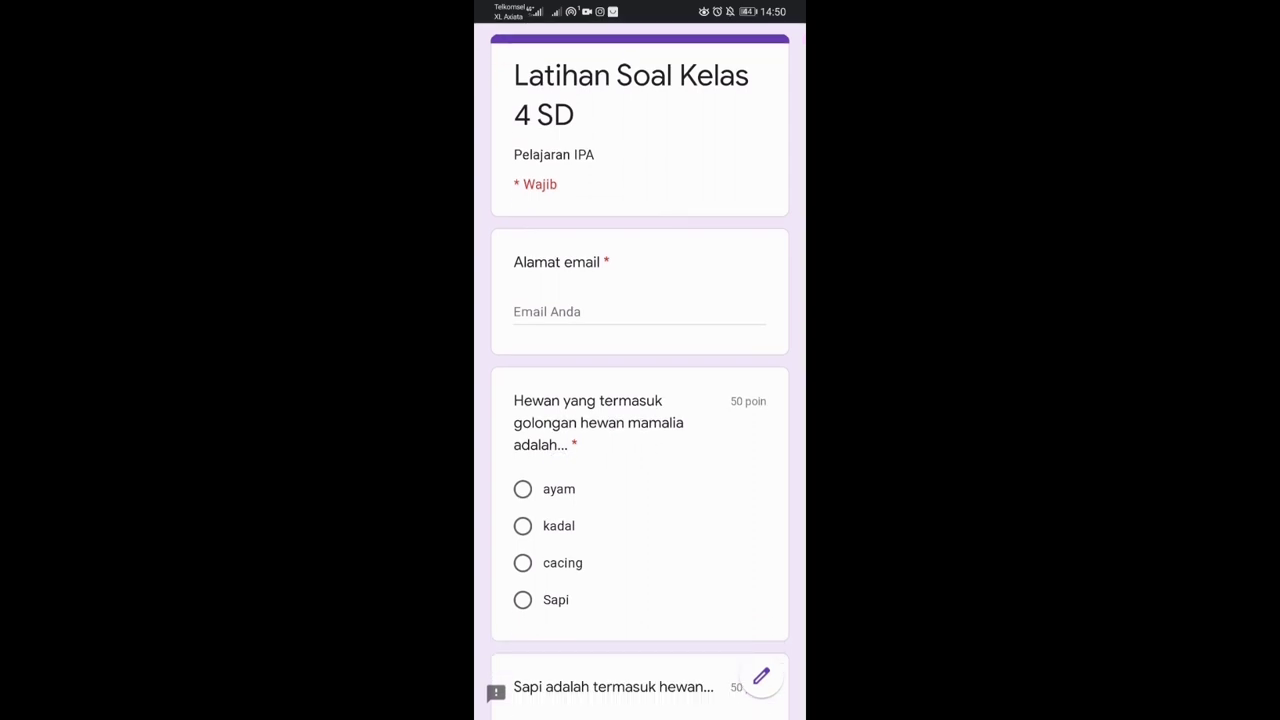
scroll(546, 466, down, 1)
click(680, 266)
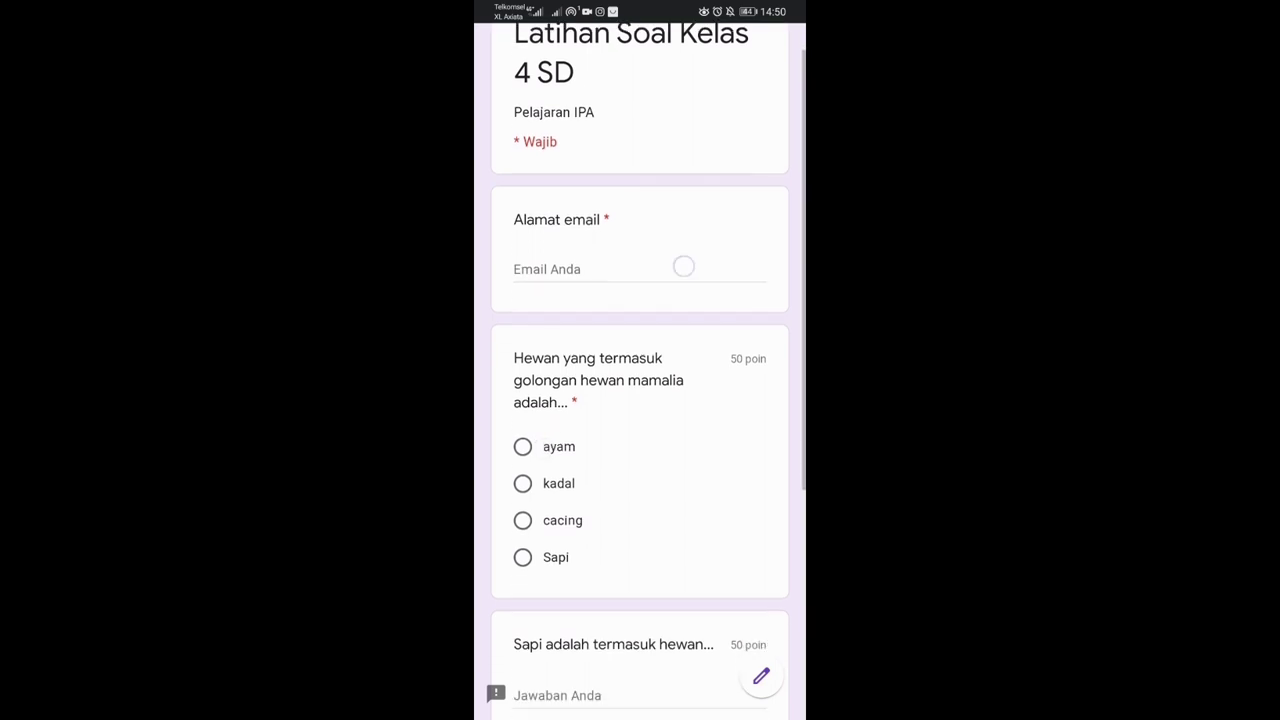
text(Jul)
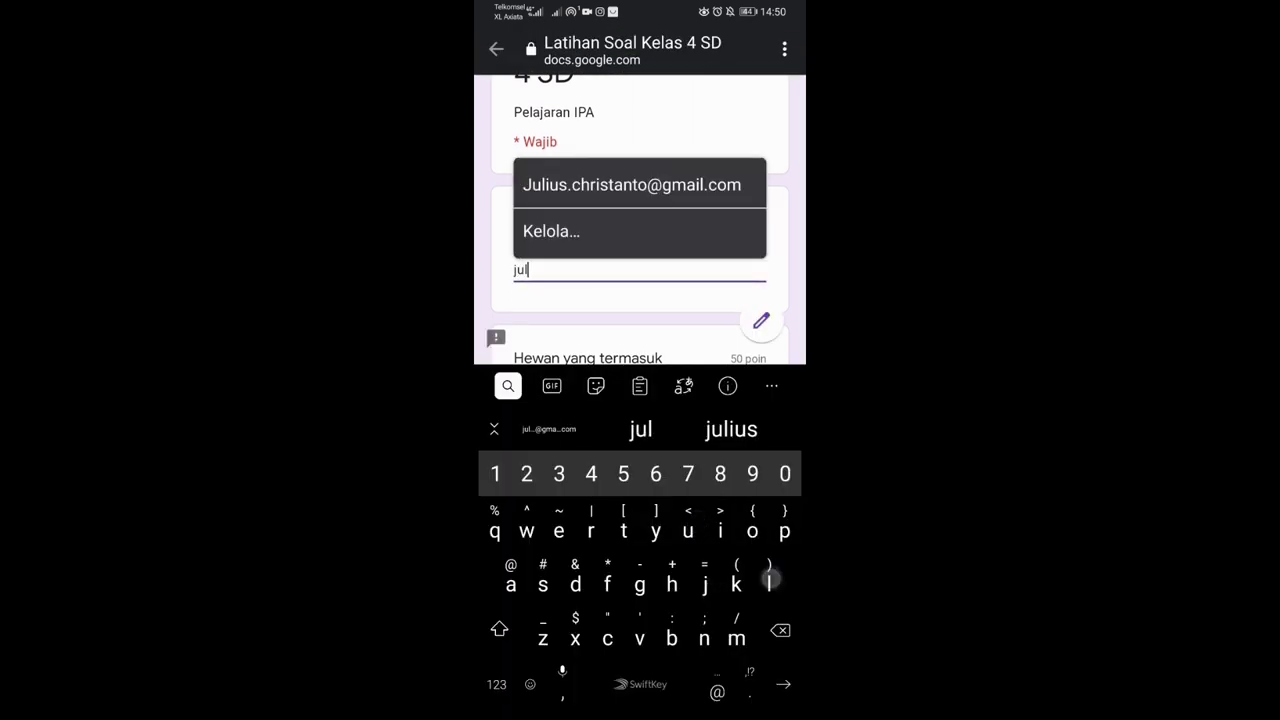
click(717, 186)
Answer the multiple-choice mammal question with "Sapi" and the short-answer question with "Mamalia".
scroll(640, 250, down, 2)
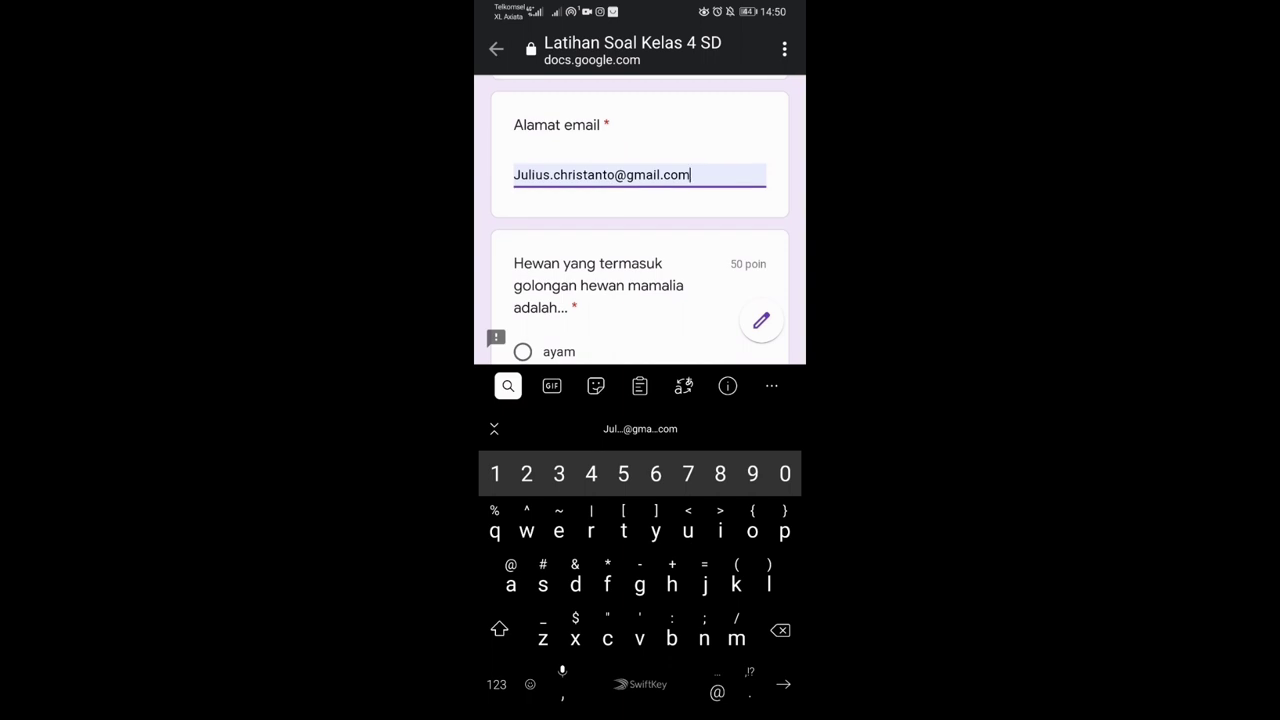
scroll(640, 250, down, 1)
scroll(640, 250, down, 1)
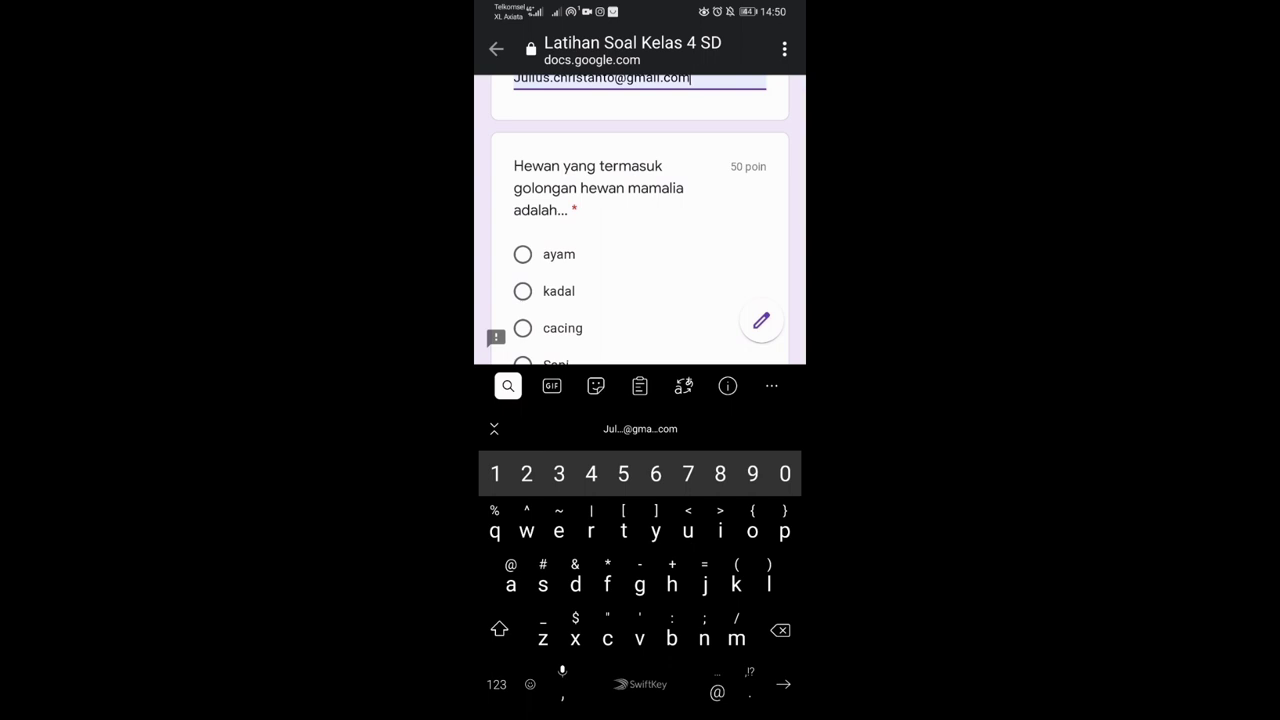
scroll(709, 214, down, 1)
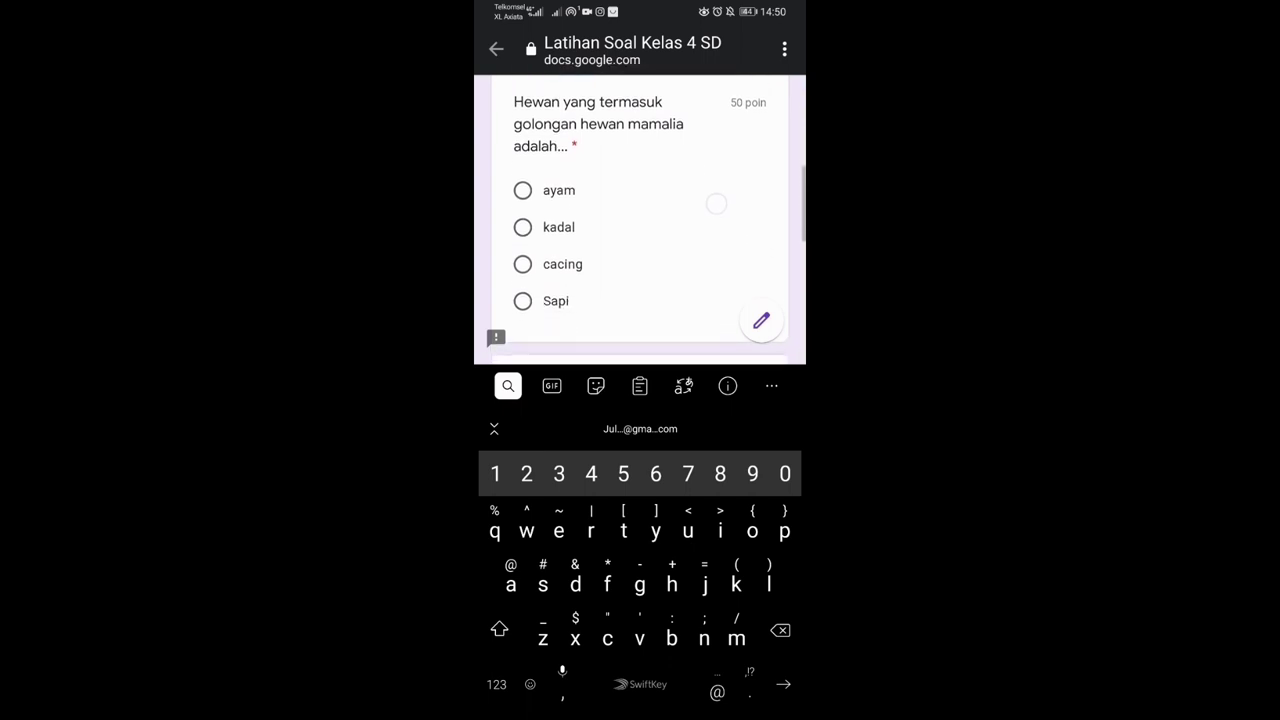
click(522, 299)
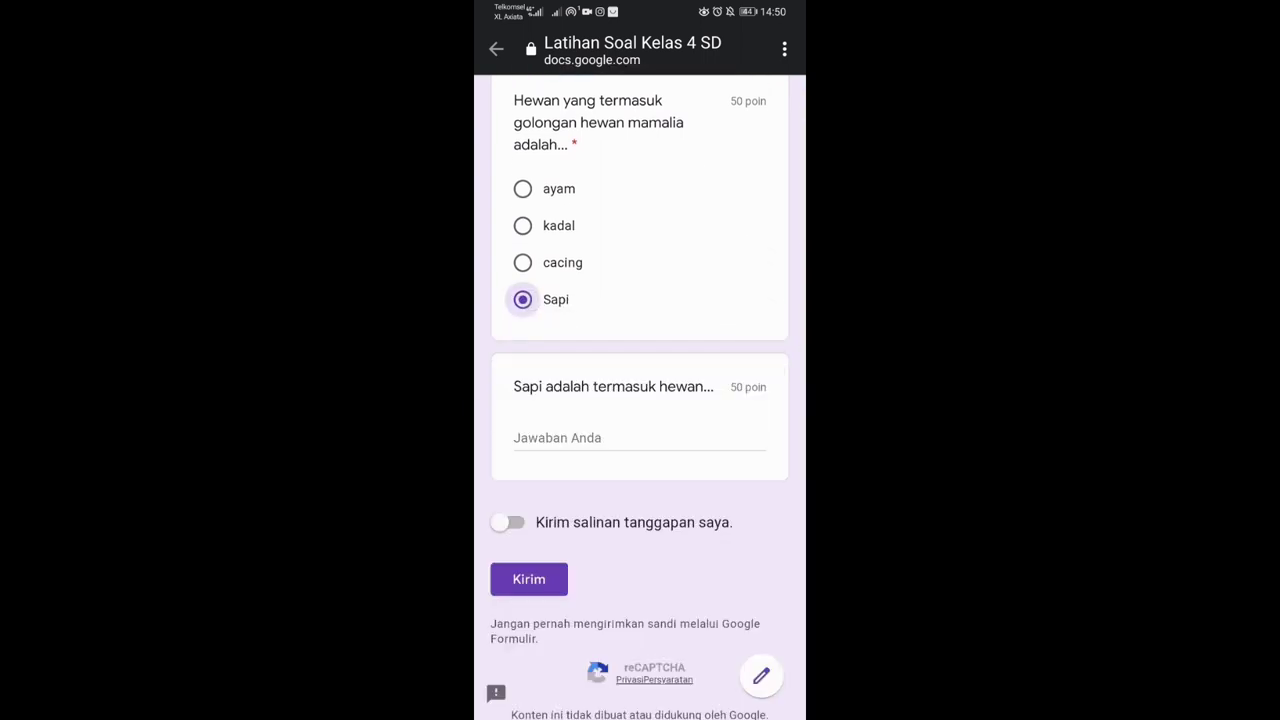
scroll(723, 200, down, 2)
click(626, 336)
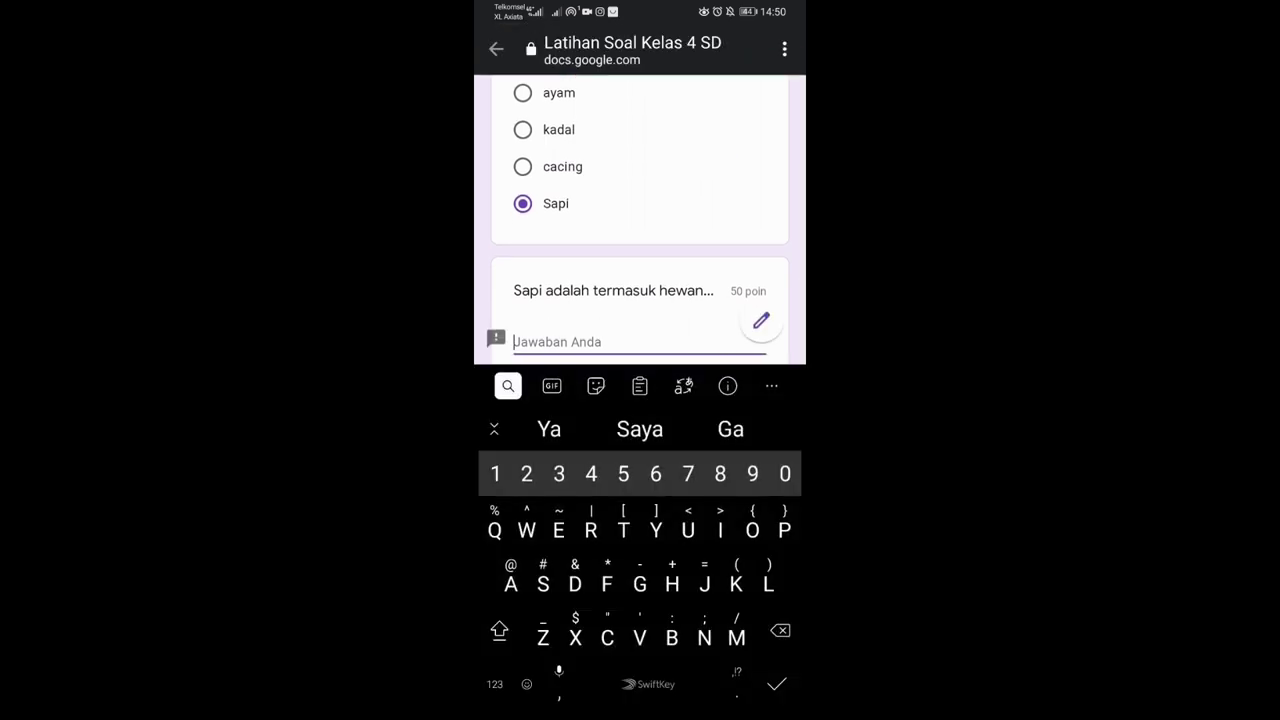
text(Mam)
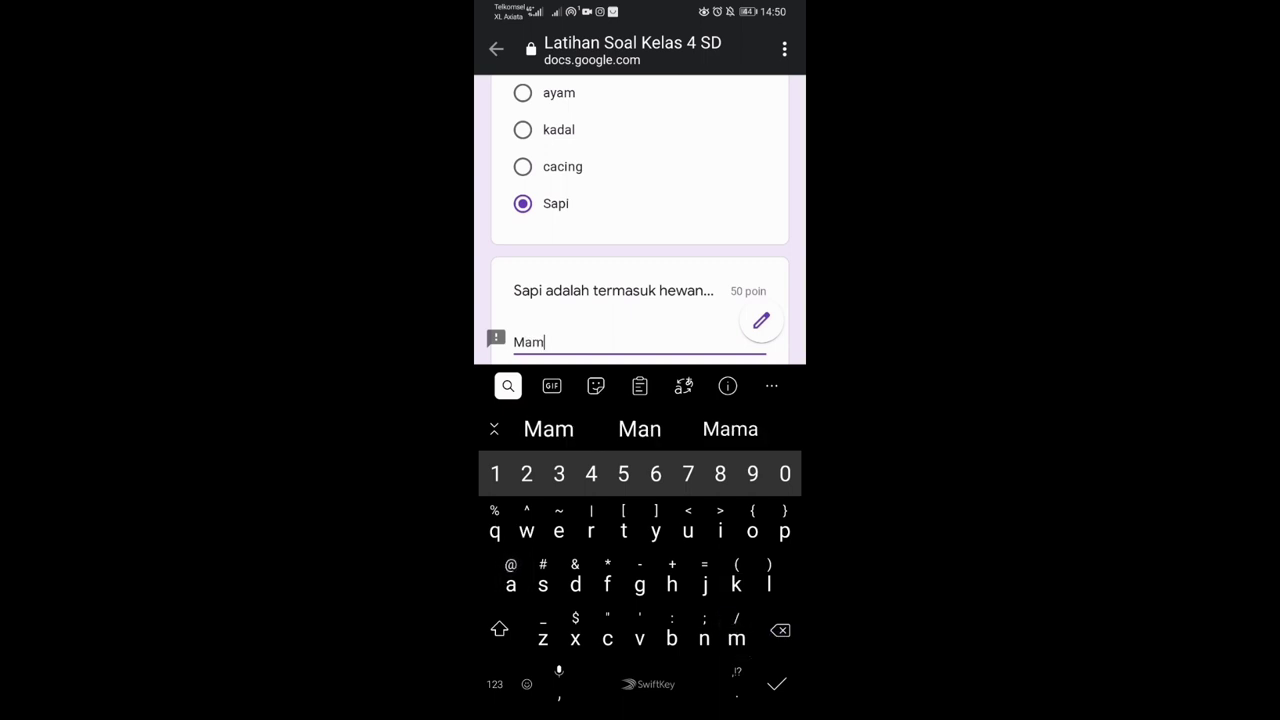
text(alia)
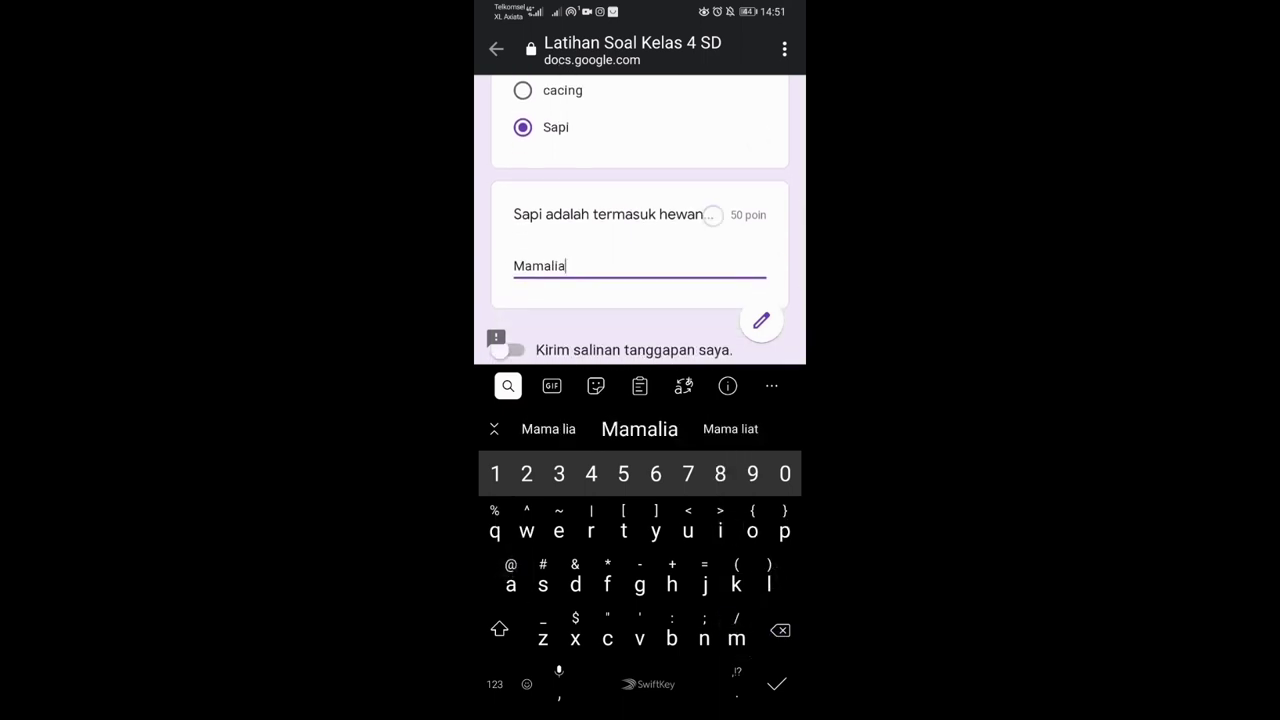
Change the multiple-choice answer to "kadal" and submit the quiz with a copy of the responses requested.
scroll(712, 216, up, 2)
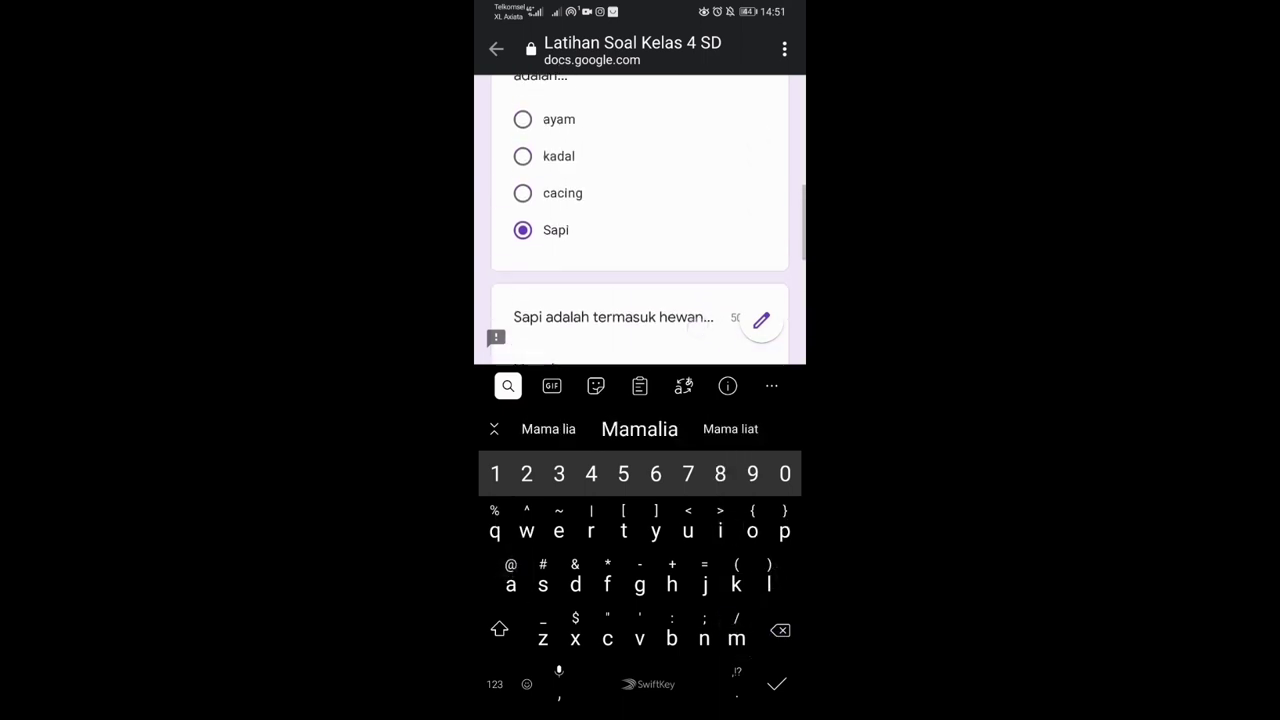
click(522, 156)
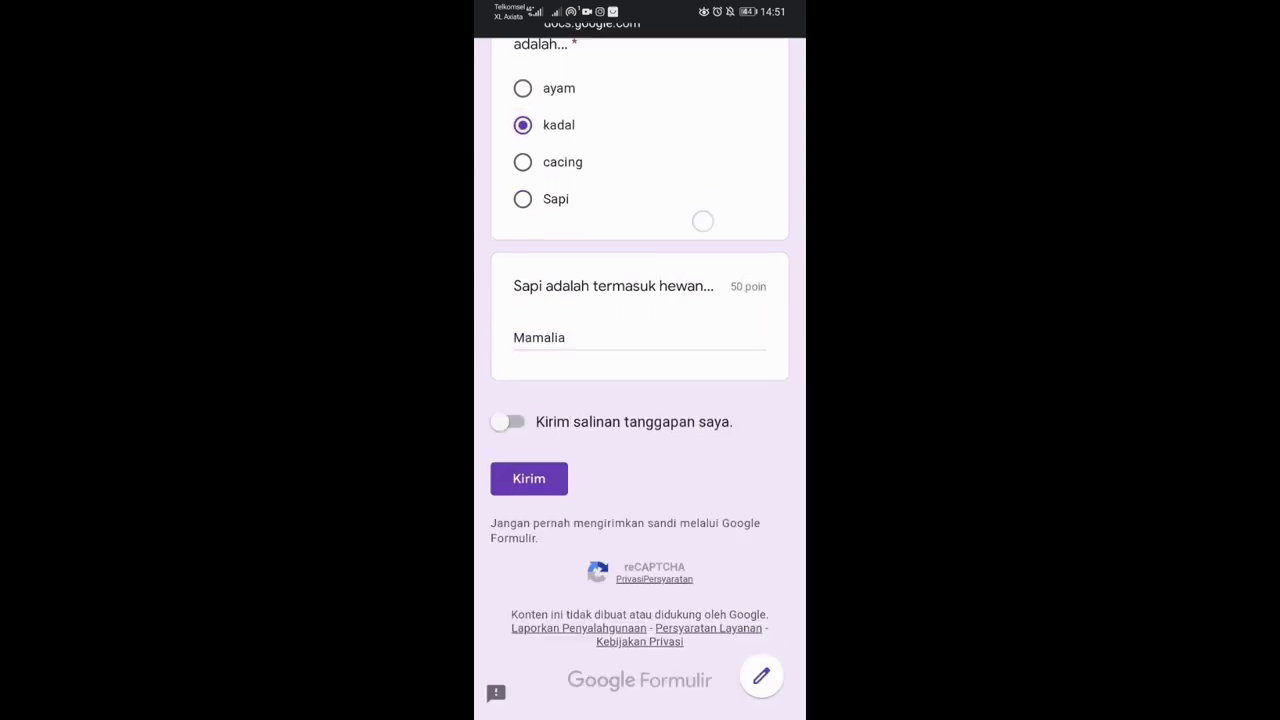
click(508, 426)
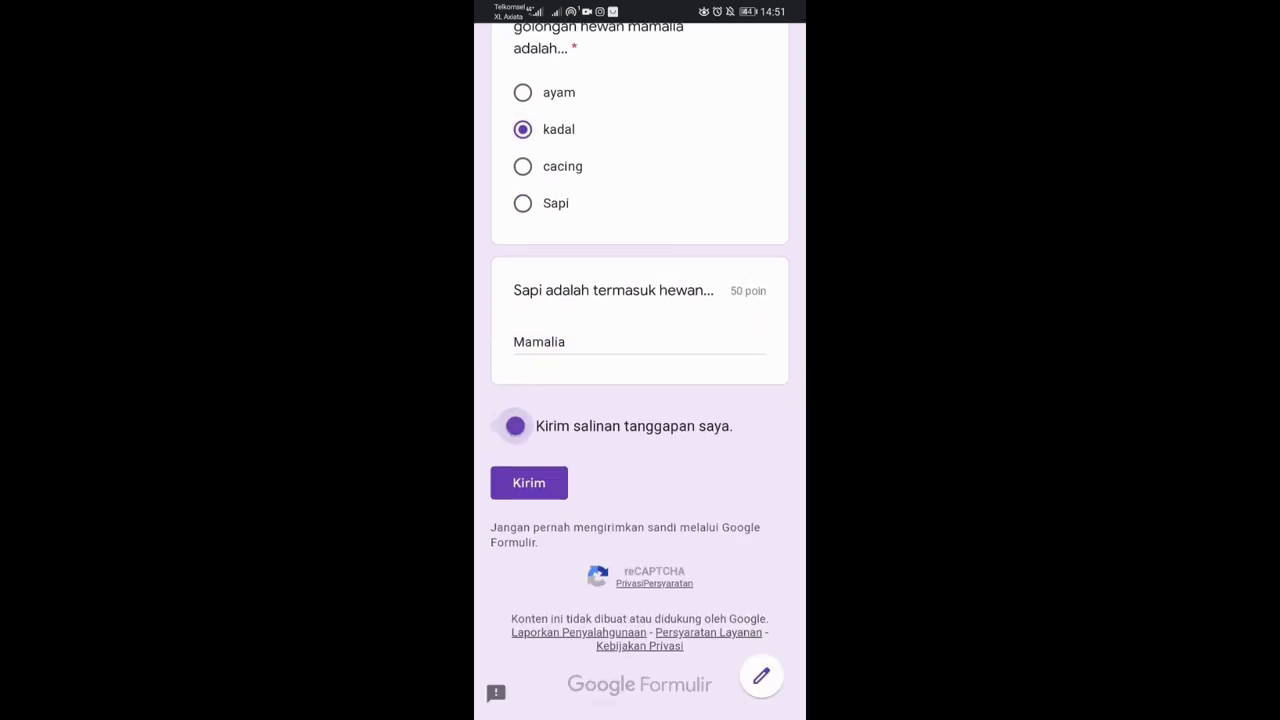
click(529, 483)
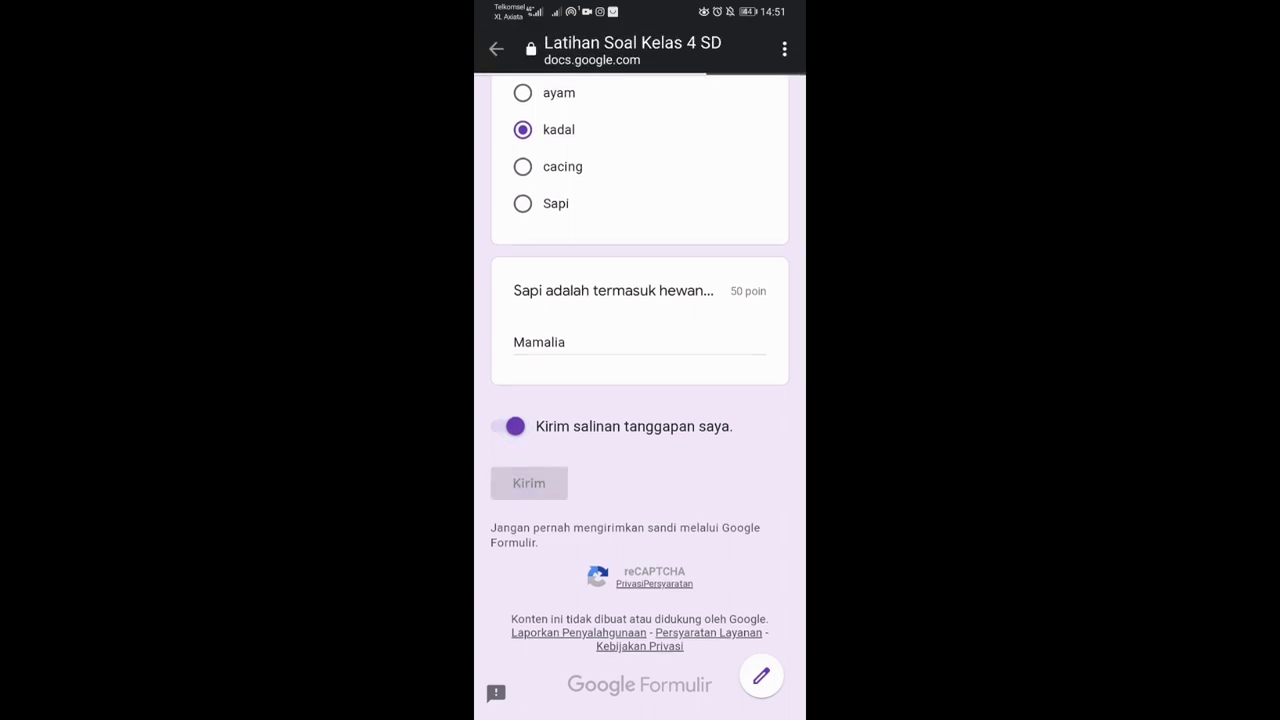
View the score of the submitted quiz and examine the total points and the marking of each answer.
click(586, 264)
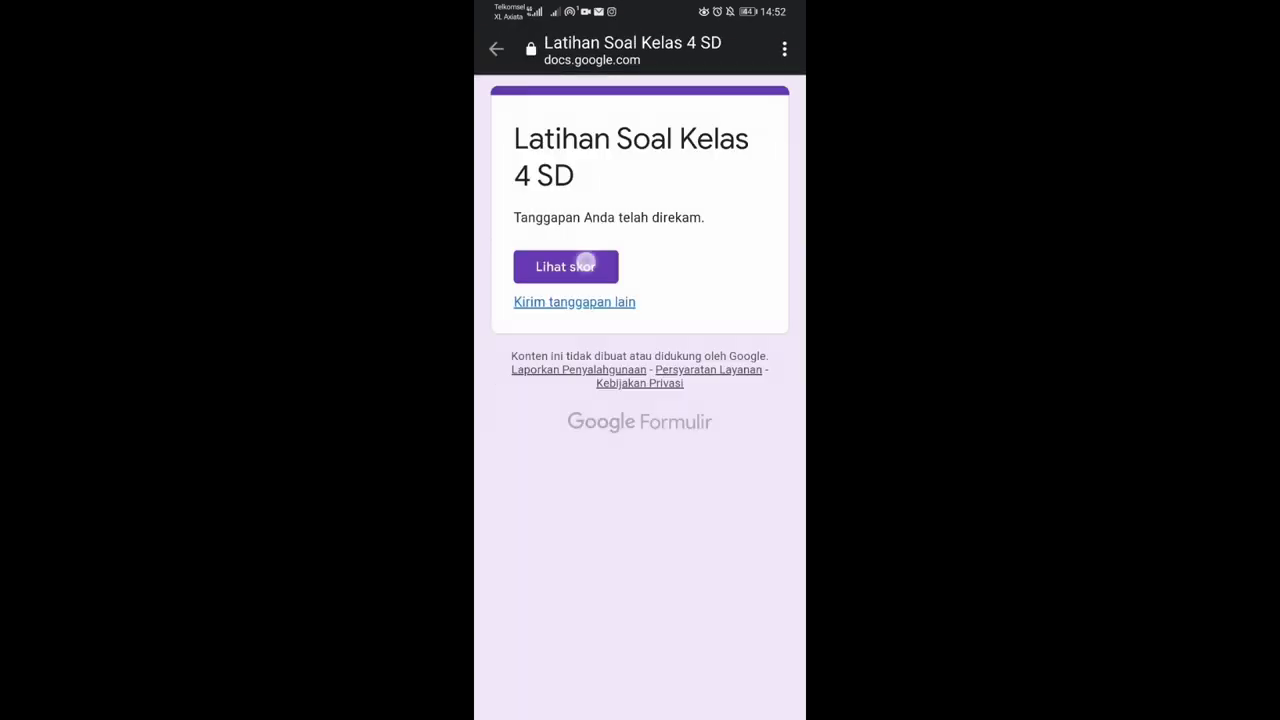
scroll(535, 466, down, 1)
scroll(535, 466, down, 1)
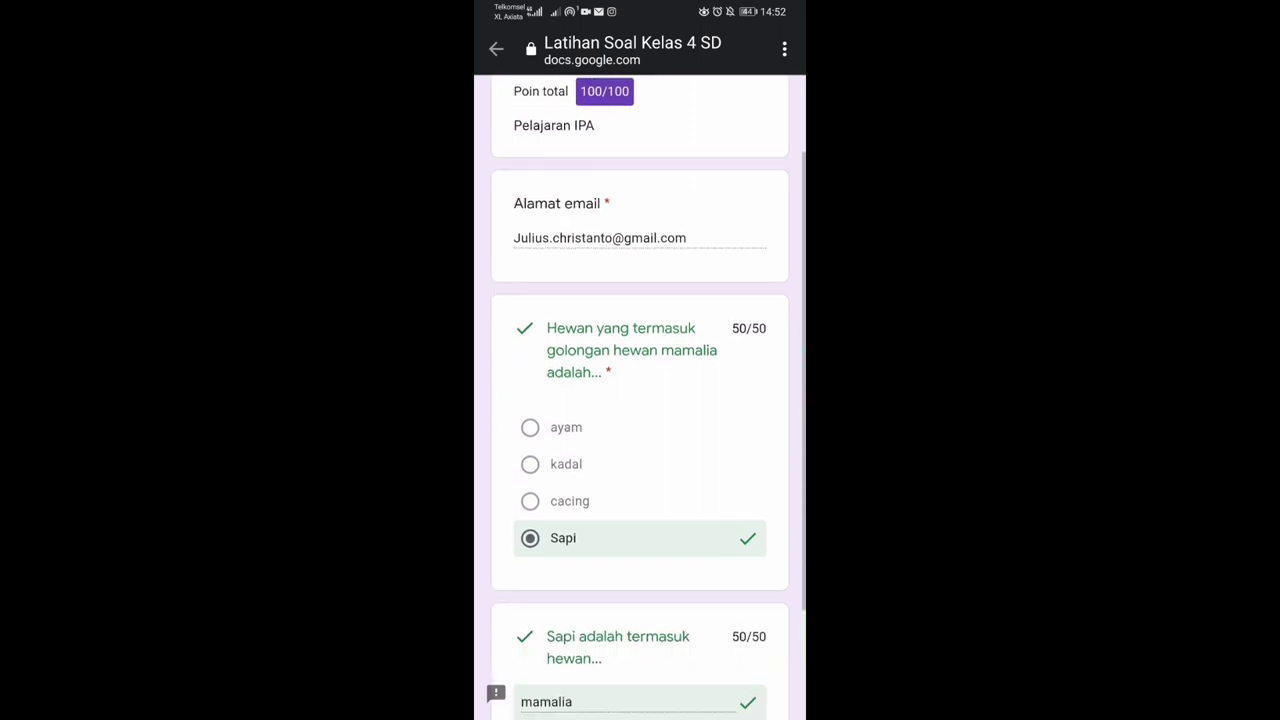
scroll(535, 466, down, 2)
scroll(640, 400, up, 3)
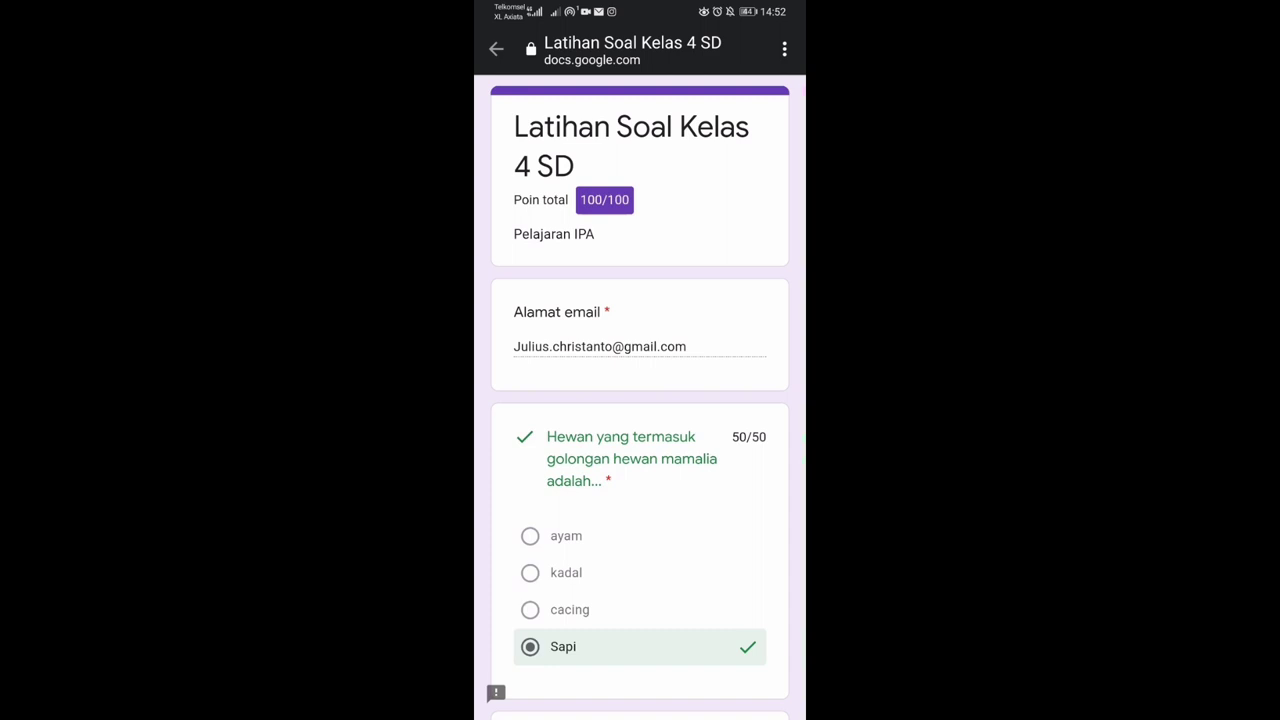
scroll(640, 400, down, 3)
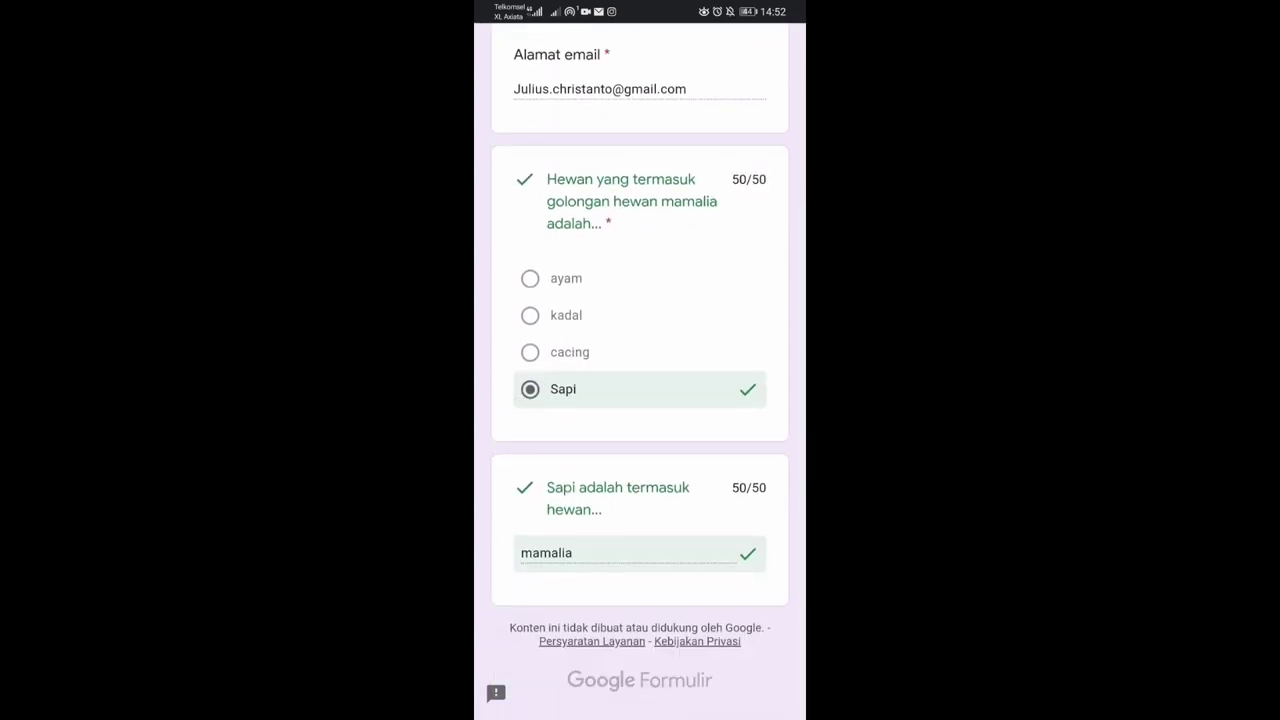
scroll(640, 400, up, 3)
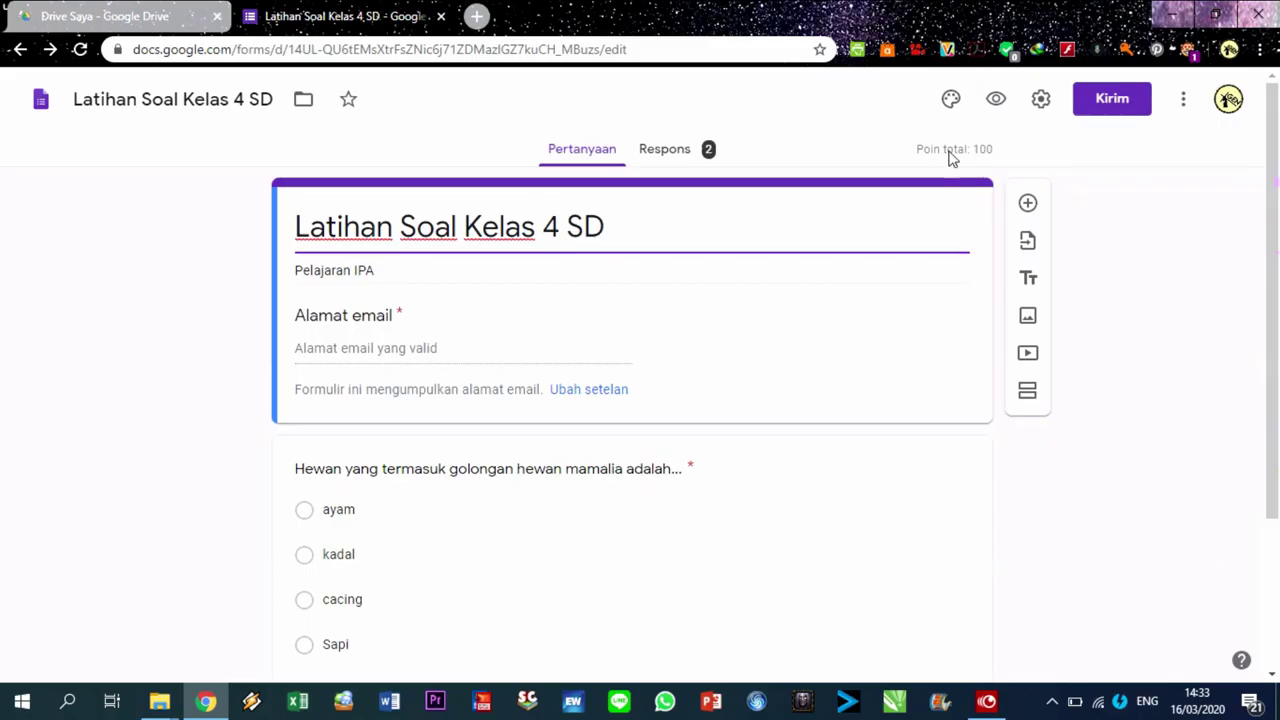
Open the form's responses in the editor and examine the summary's score distribution and each respondent's score.
click(646, 153)
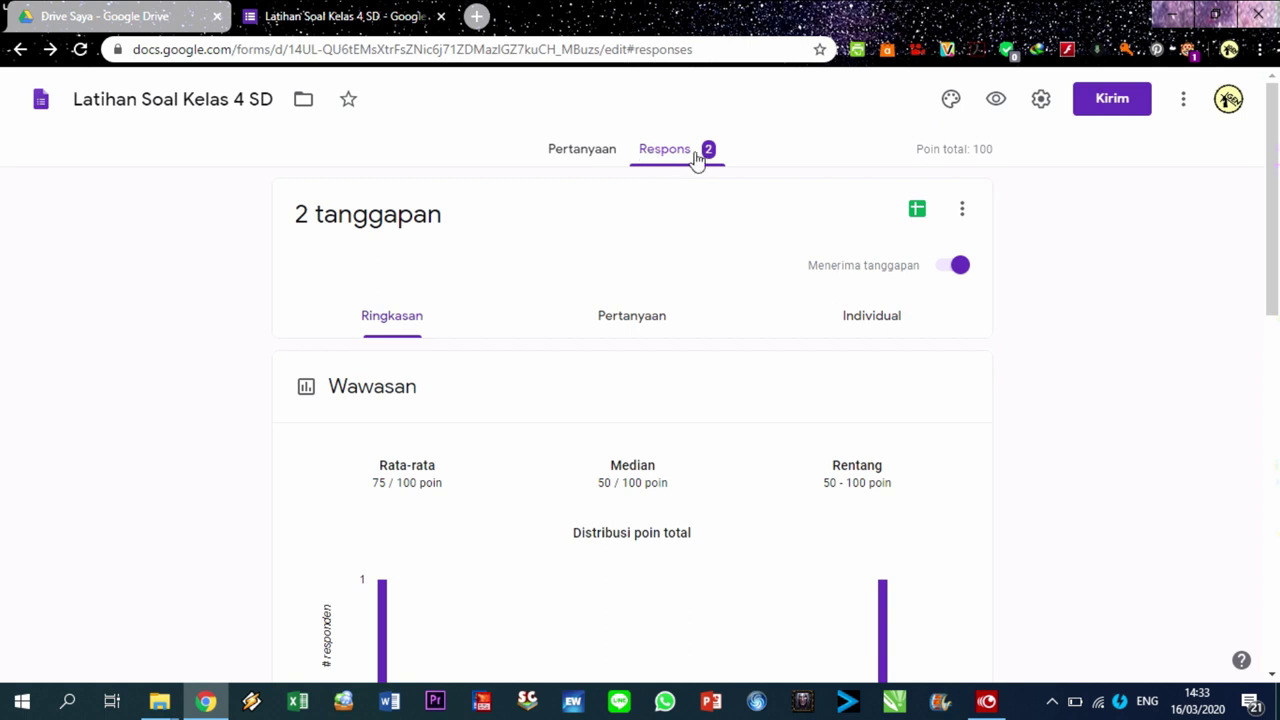
drag(1278, 272, 1278, 428)
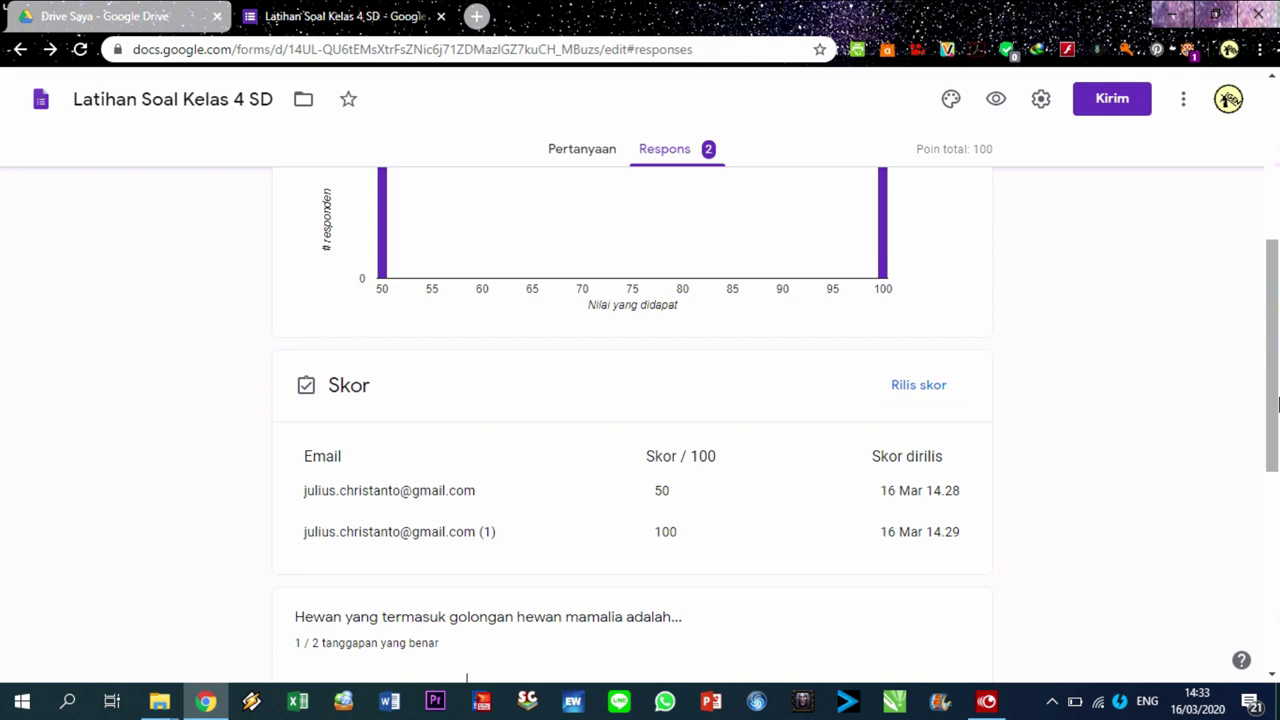
scroll(1278, 402, down, 1)
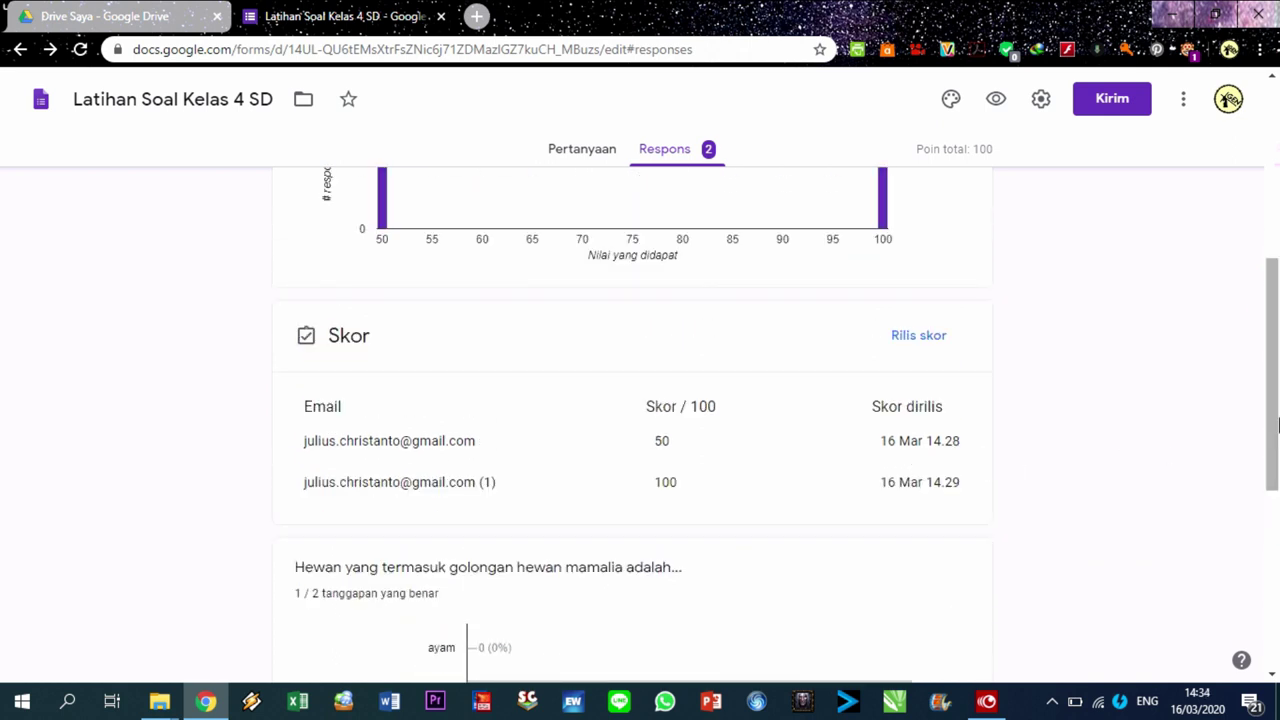
Create a new spreadsheet as the destination for the quiz responses.
drag(1278, 413, 1277, 237)
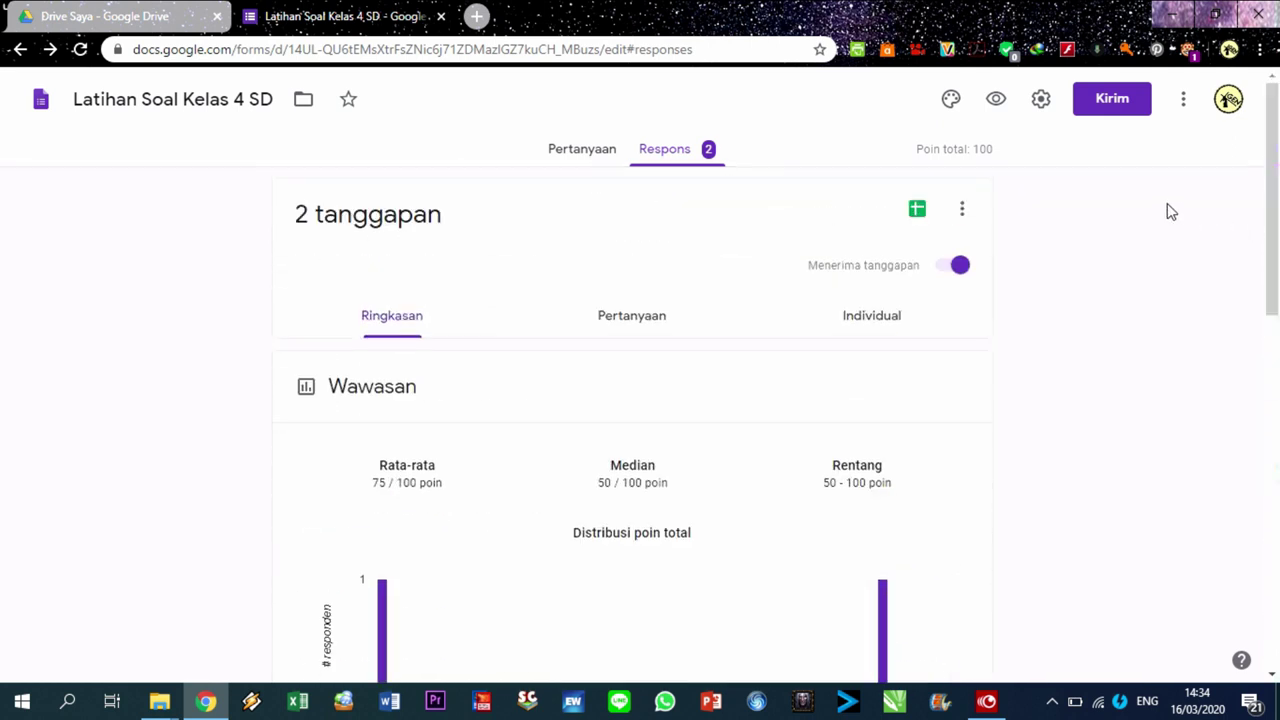
click(926, 208)
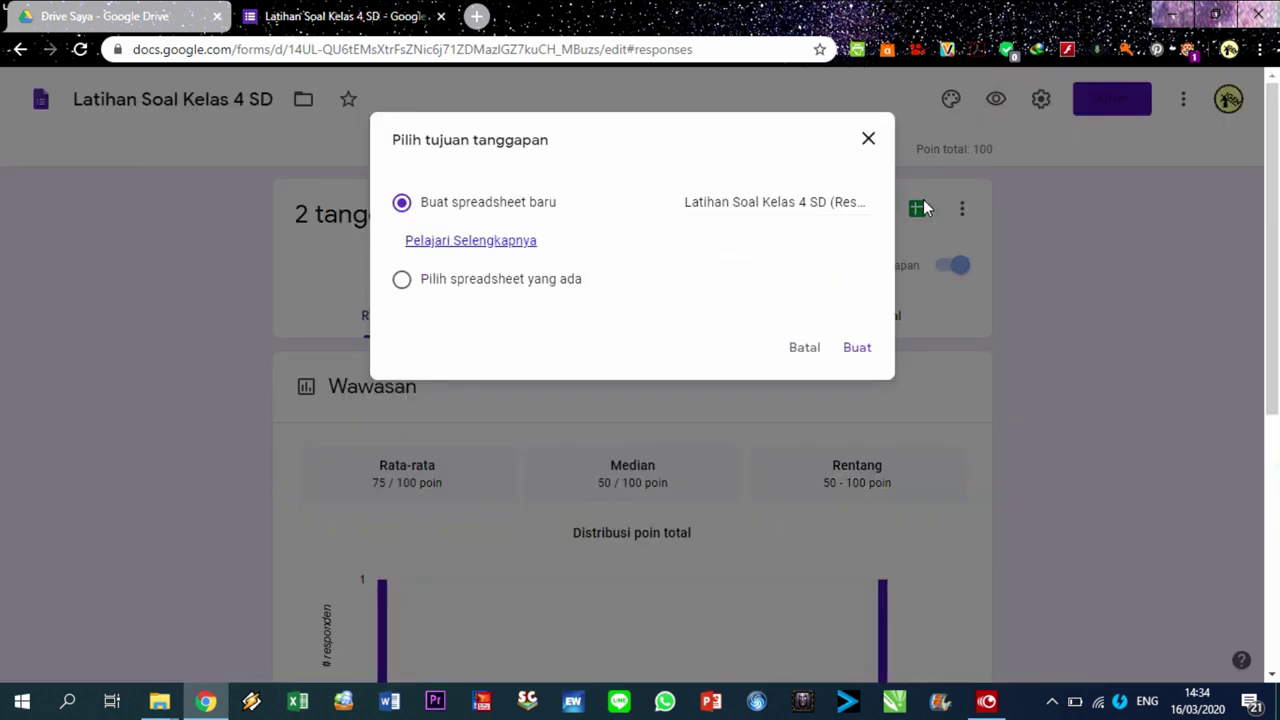
click(850, 349)
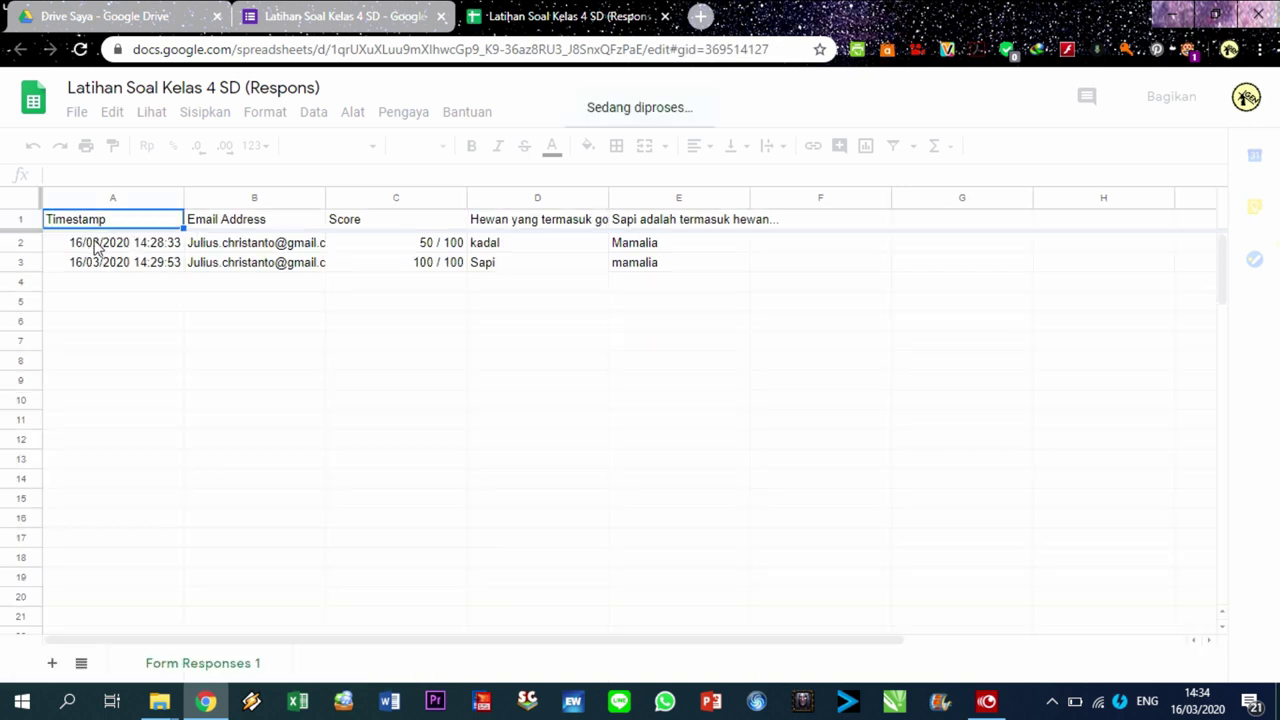
Examine the timestamp, email address, score and answer columns in the response spreadsheet.
click(160, 247)
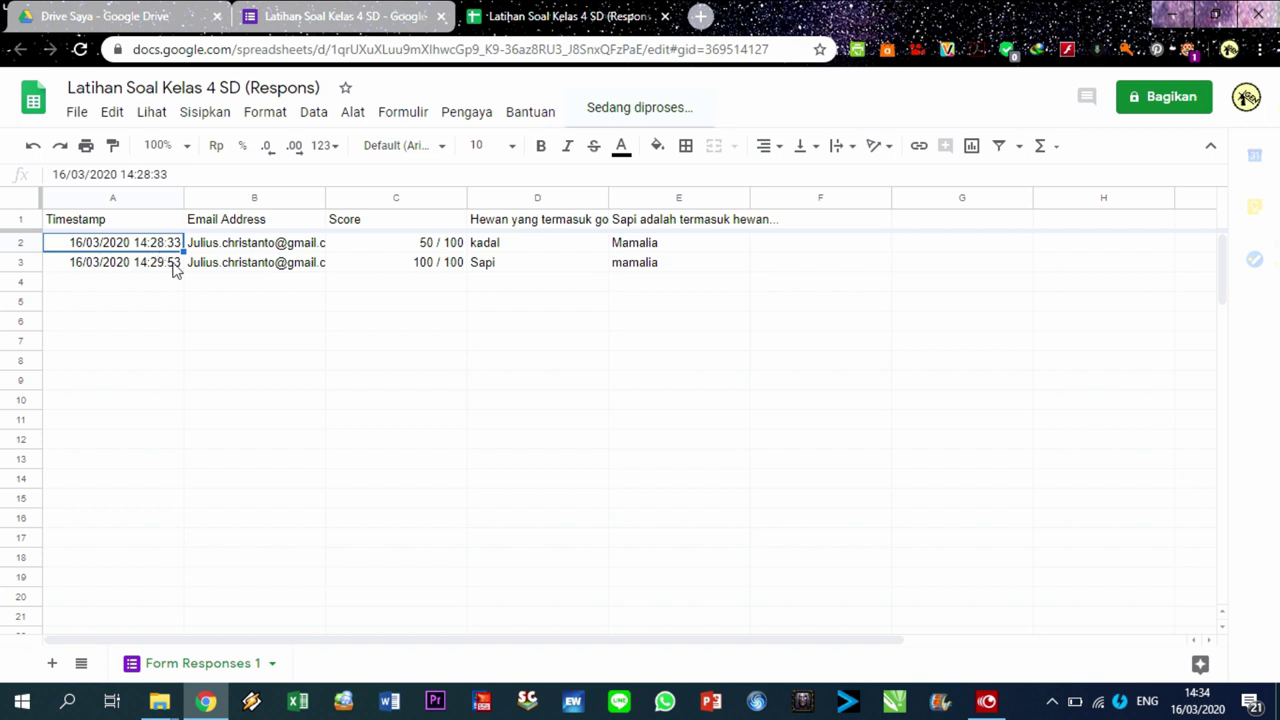
click(253, 246)
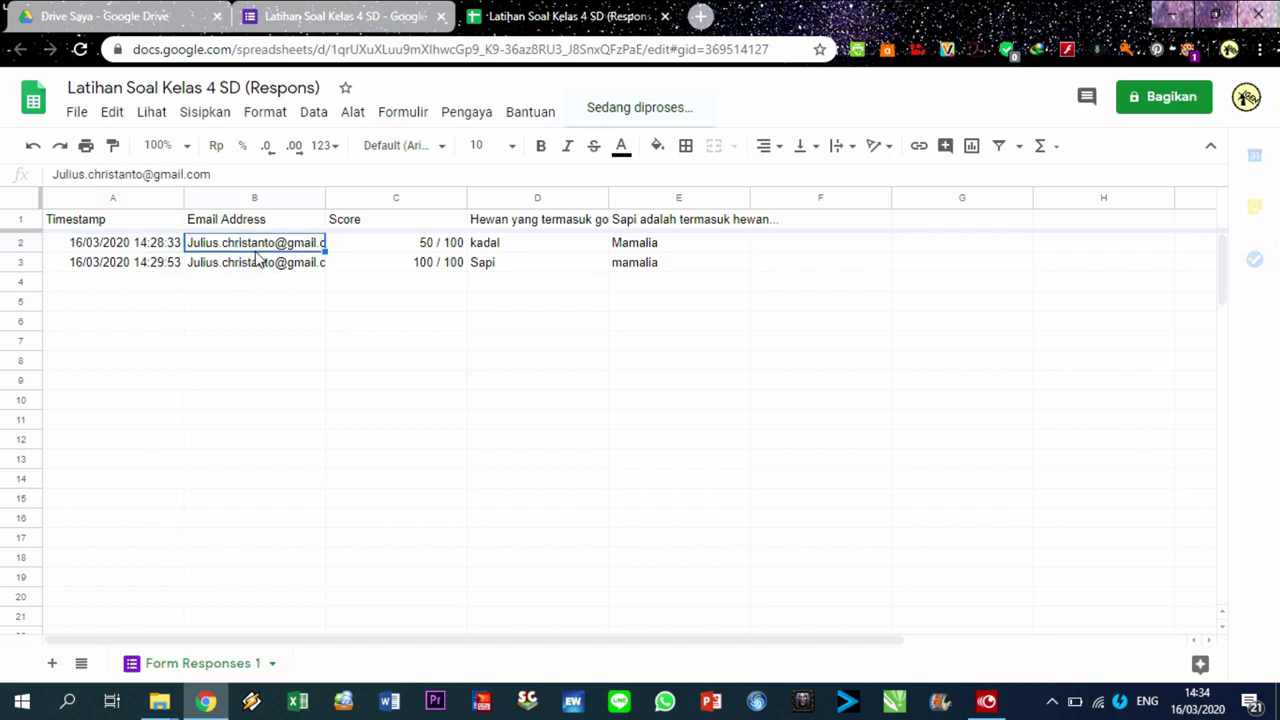
click(414, 250)
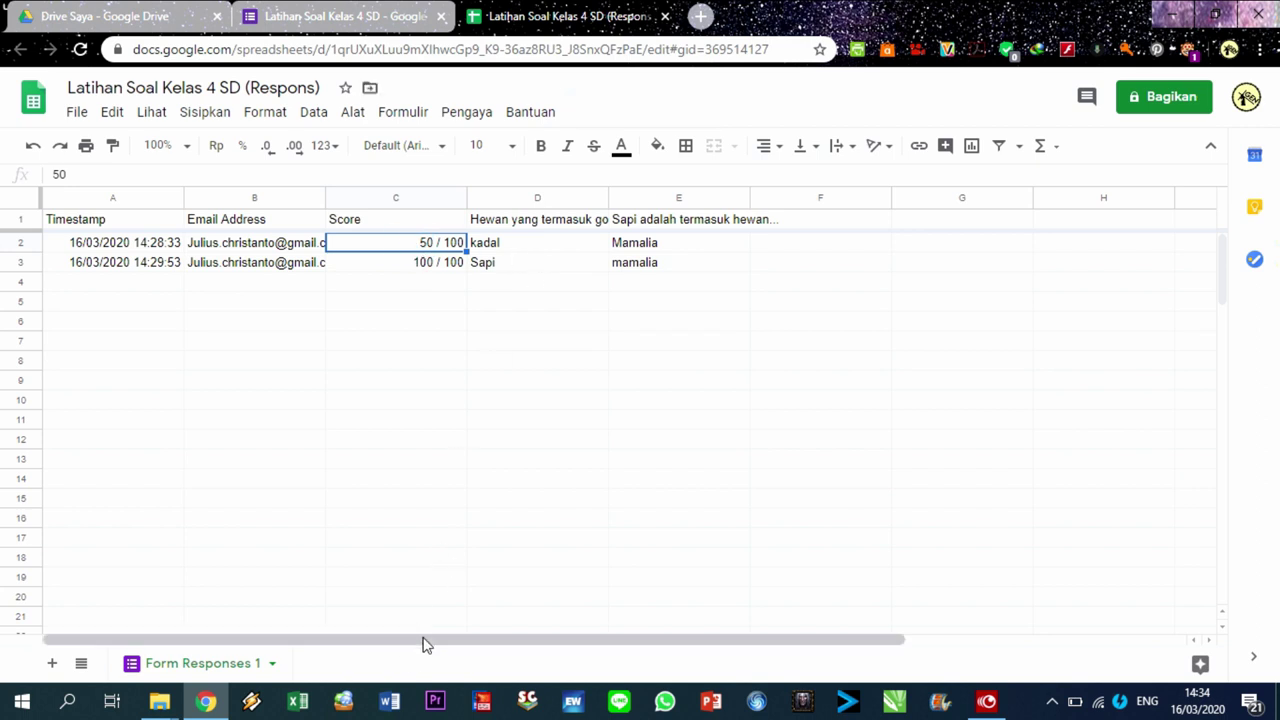
drag(423, 637, 637, 658)
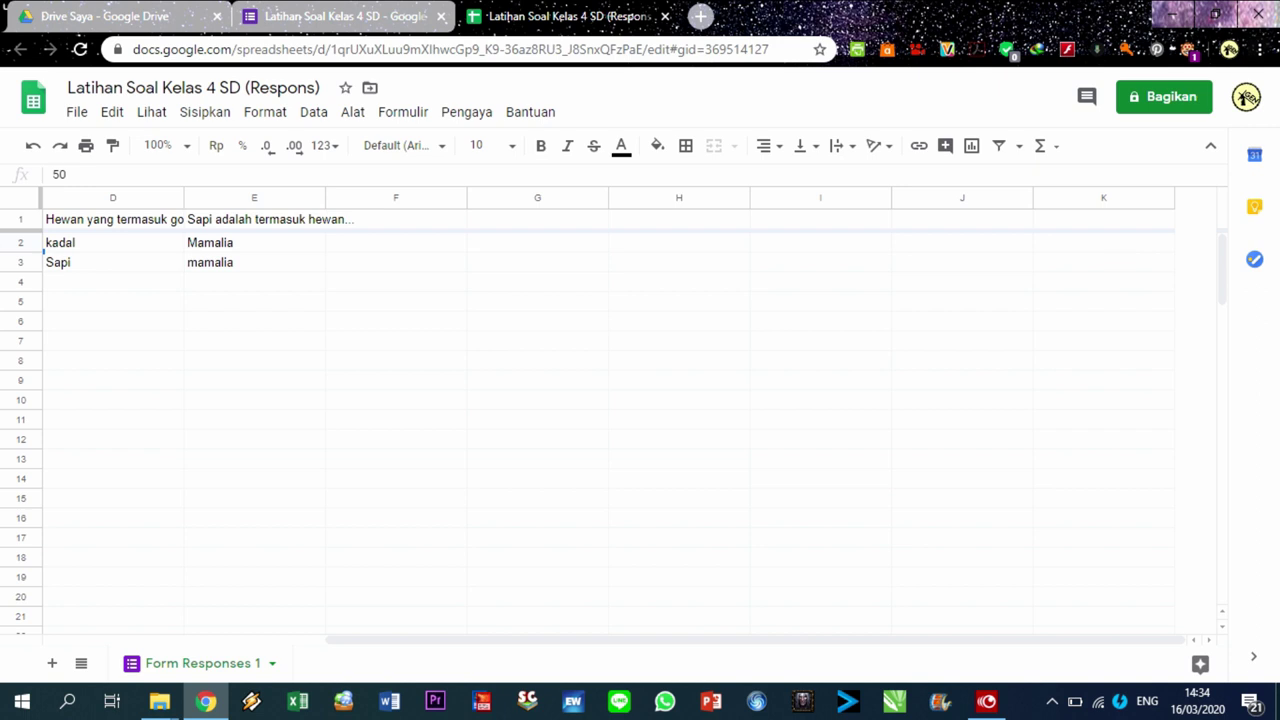